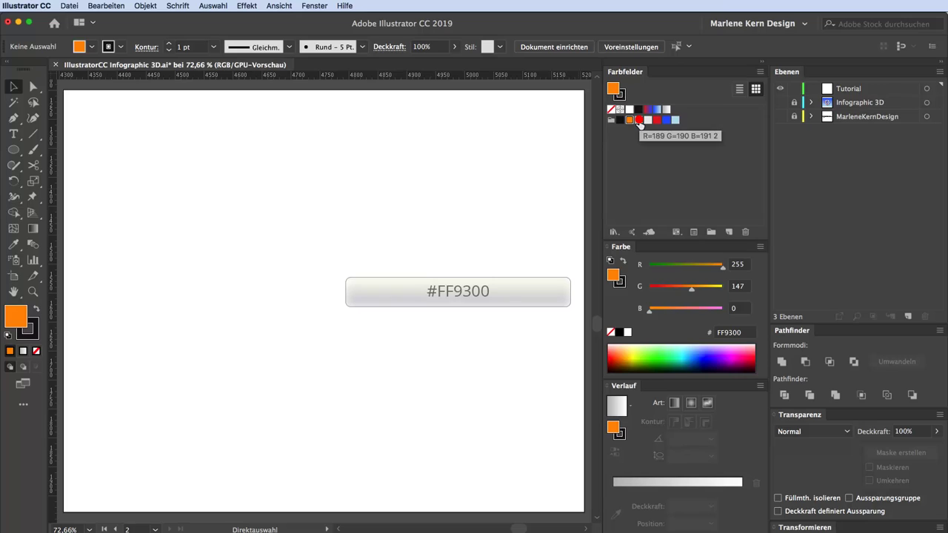
- Check the colour values of the grey, red, blue and light blue swatches one after another
{"action": "left_click", "coordinate": [639, 121]}
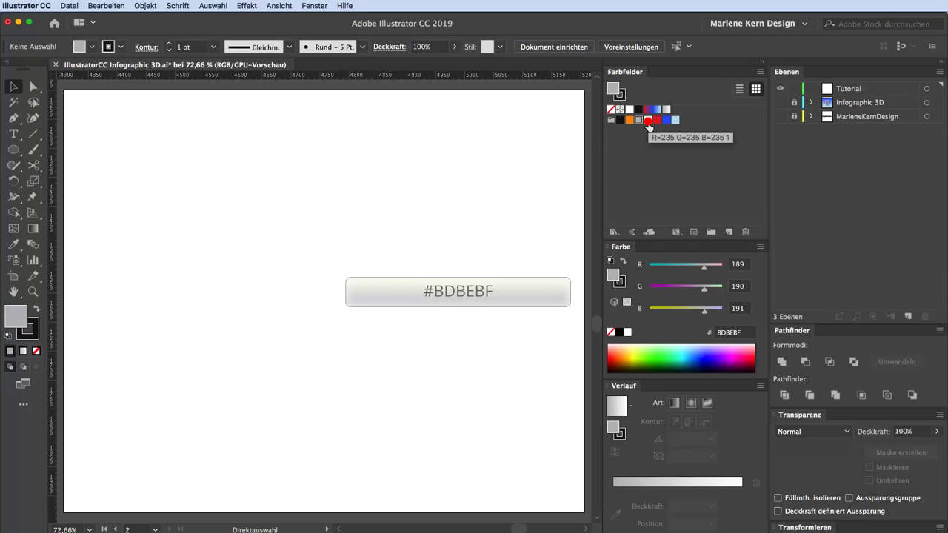
{"action": "left_click", "coordinate": [656, 120]}
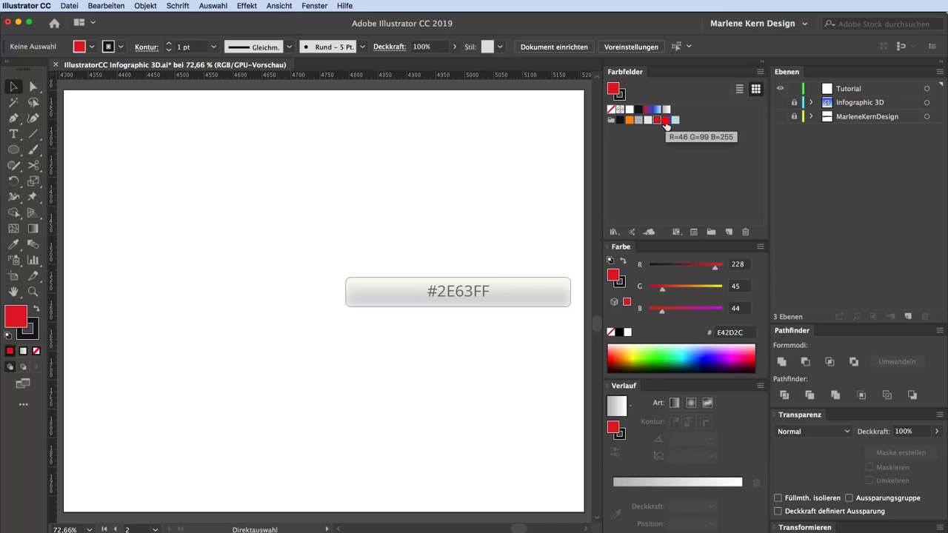
{"action": "left_click", "coordinate": [666, 121]}
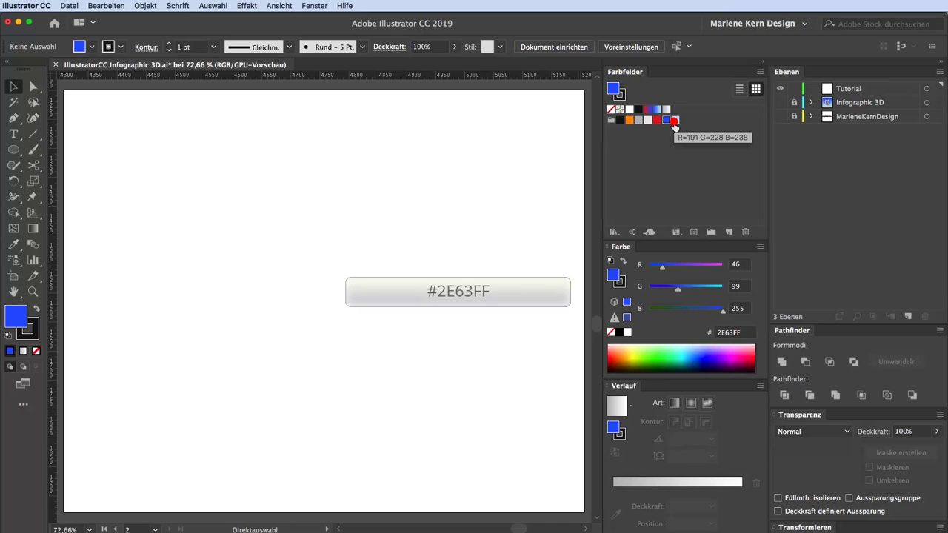
{"action": "left_click", "coordinate": [675, 120]}
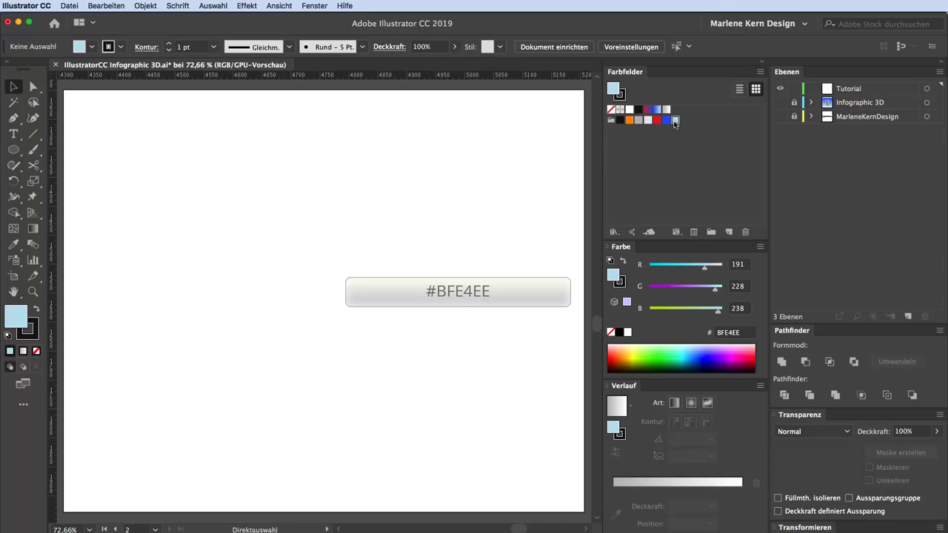
- Create an 80 px circle with the orange FF9300 fill near the lower-left corner of the artboard
{"action": "left_click", "coordinate": [630, 120]}
{"action": "left_click_drag", "start_coordinate": [16, 152], "coordinate": [74, 186]}
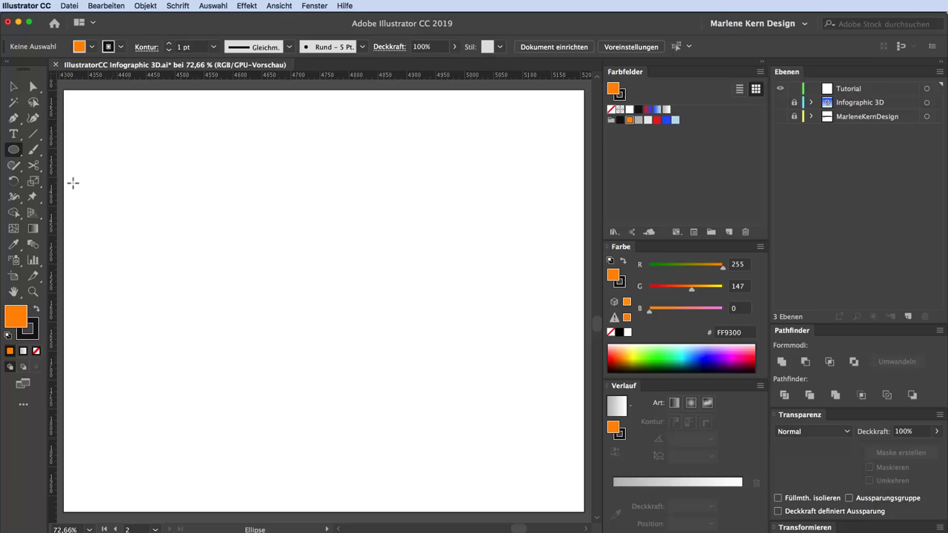
{"action": "left_click", "coordinate": [113, 440]}
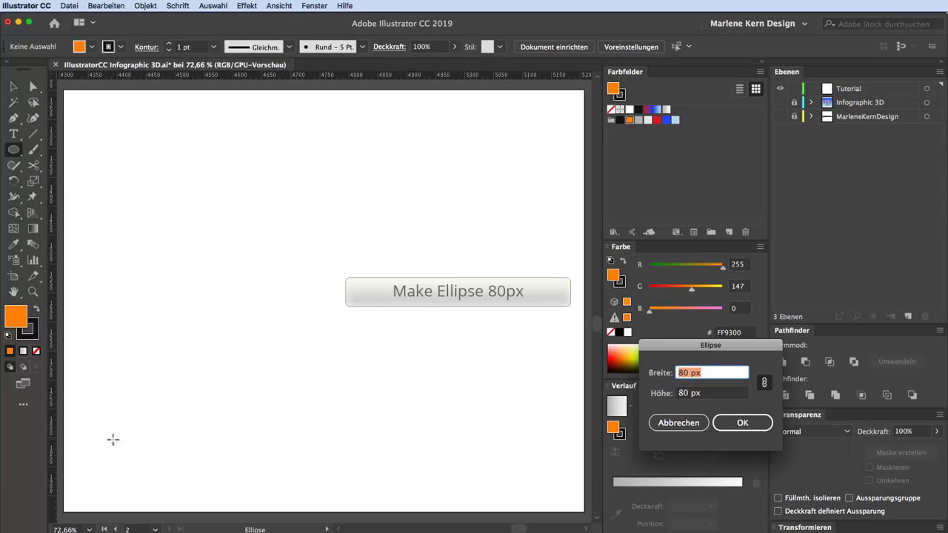
{"action": "key", "text": "Return"}
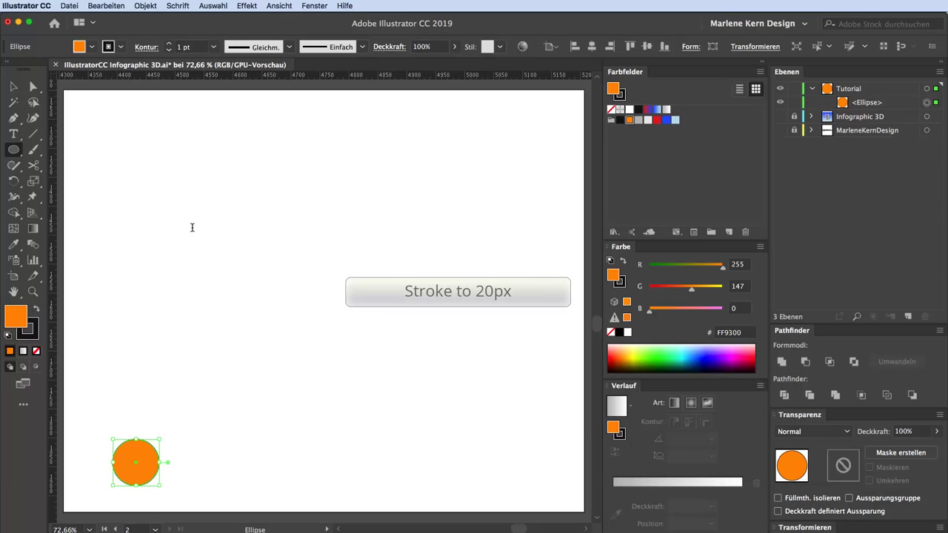
- Set the circle's stroke weight to 20 pt and expand its fill and stroke into shapes
{"action": "left_click", "coordinate": [199, 47]}
{"action": "type", "text": "20"}
{"action": "key", "text": "Return"}
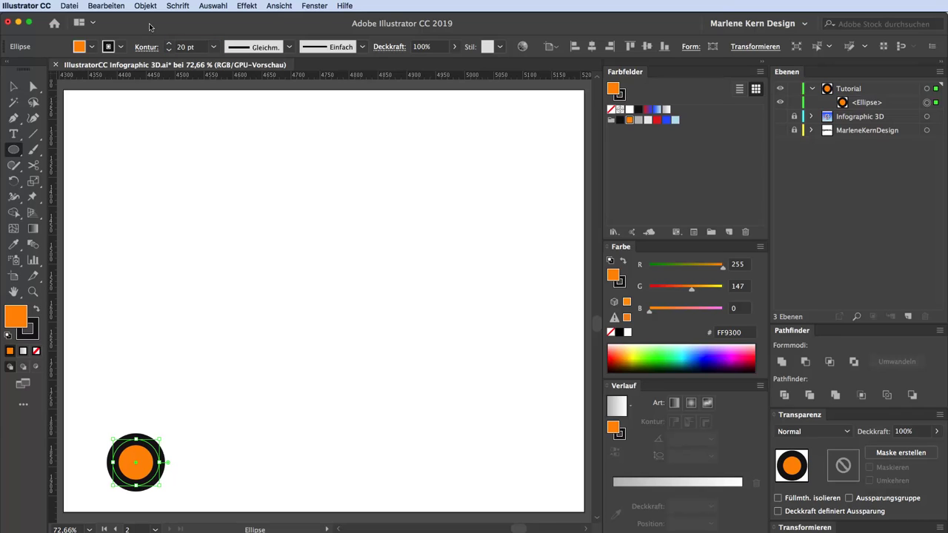
{"action": "left_click", "coordinate": [145, 5]}
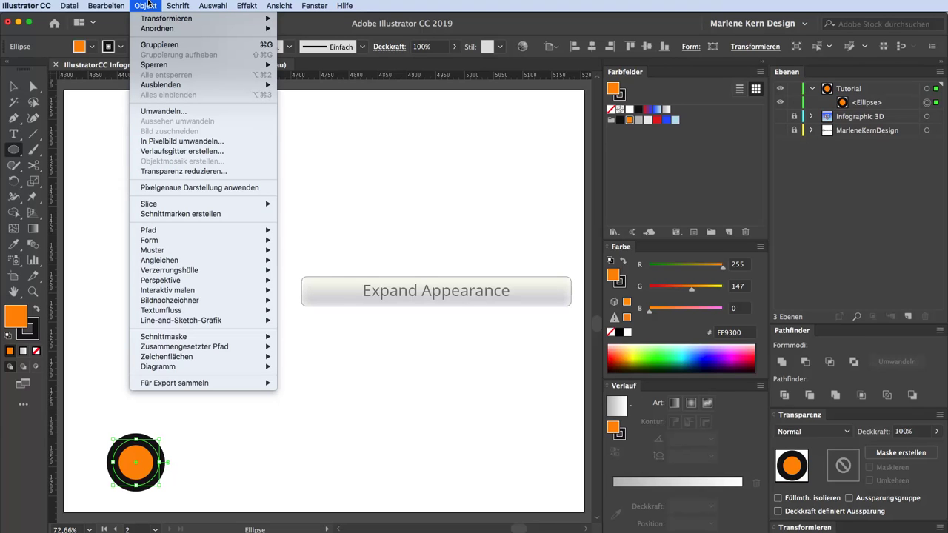
{"action": "left_click", "coordinate": [154, 111]}
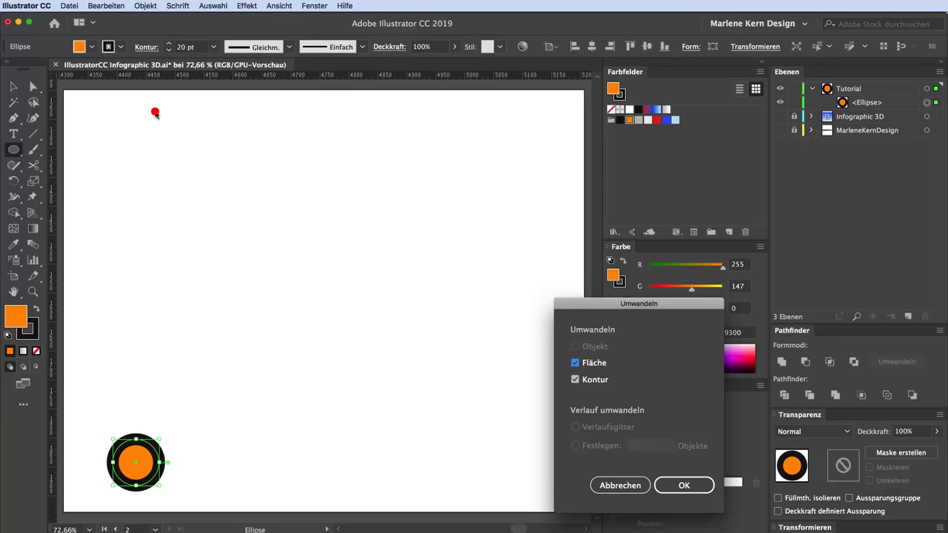
{"action": "key", "text": "Return"}
- Duplicate the expanded circle horizontally to the right and repeat the copy until there is a row of eight circles
{"action": "key", "text": "v"}
{"action": "left_click_drag", "start_coordinate": [157, 444], "coordinate": [205, 444]}
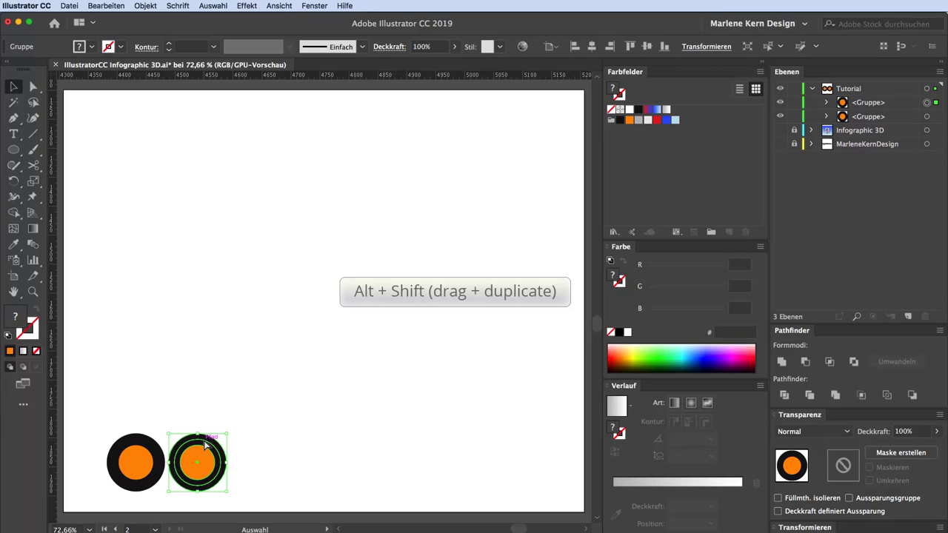
{"action": "key", "text": "super+d"}
{"action": "key", "text": "super+d"}
{"action": "key", "text": "super+d"}
{"action": "key", "text": "super+d"}
{"action": "key", "text": "super+d"}
{"action": "key", "text": "super+d"}
{"action": "left_click", "coordinate": [216, 420]}
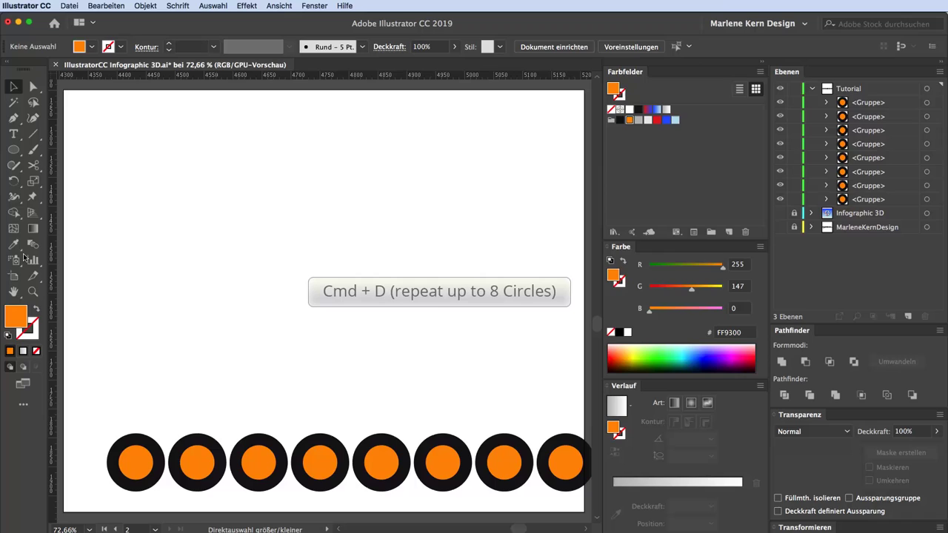
- Create an eight-sided polygon with a 200 px radius above the circles, with no fill and a black stroke
{"action": "left_click_drag", "start_coordinate": [13, 149], "coordinate": [86, 200]}
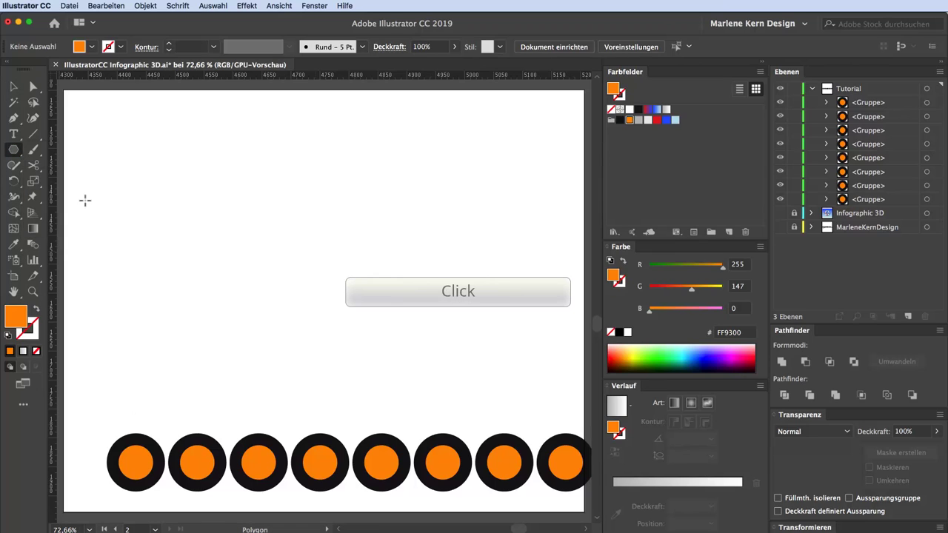
{"action": "left_click", "coordinate": [316, 252]}
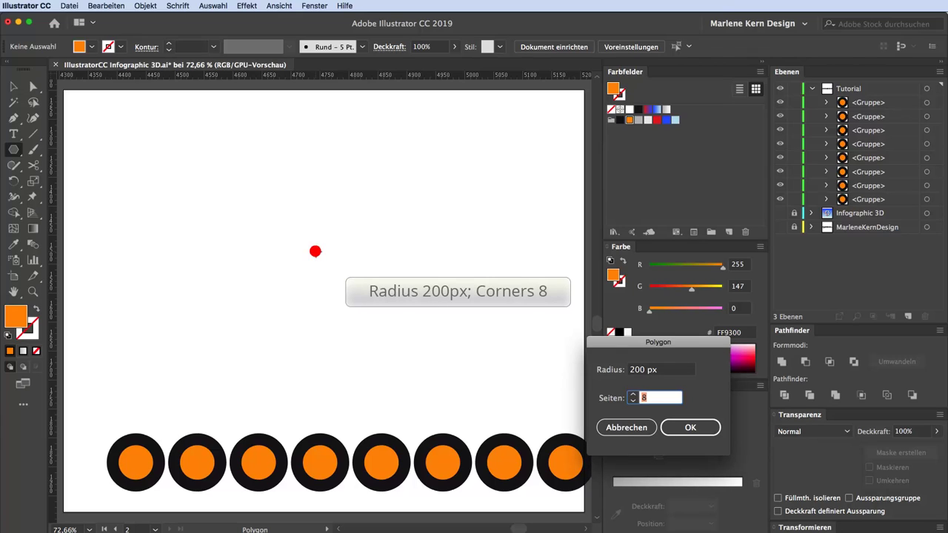
{"action": "key", "text": "Return"}
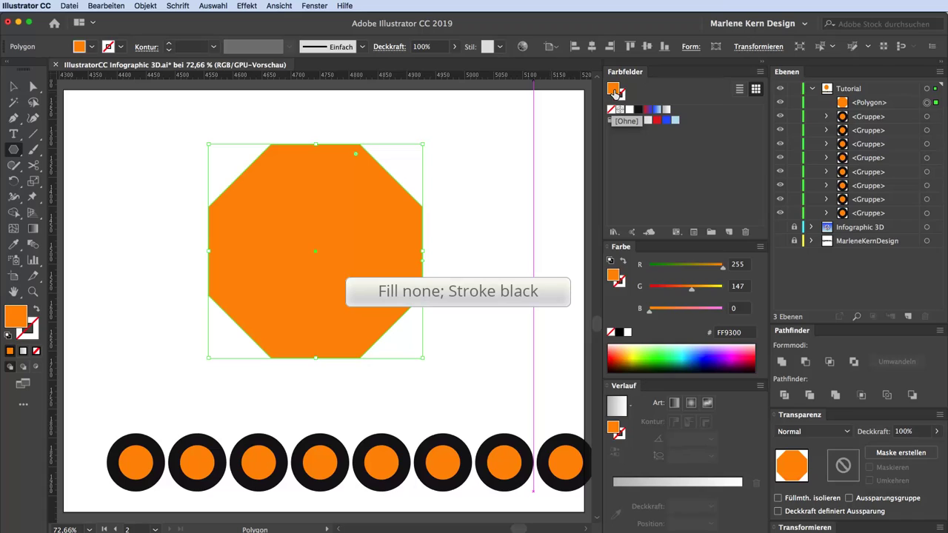
{"action": "left_click", "coordinate": [611, 109]}
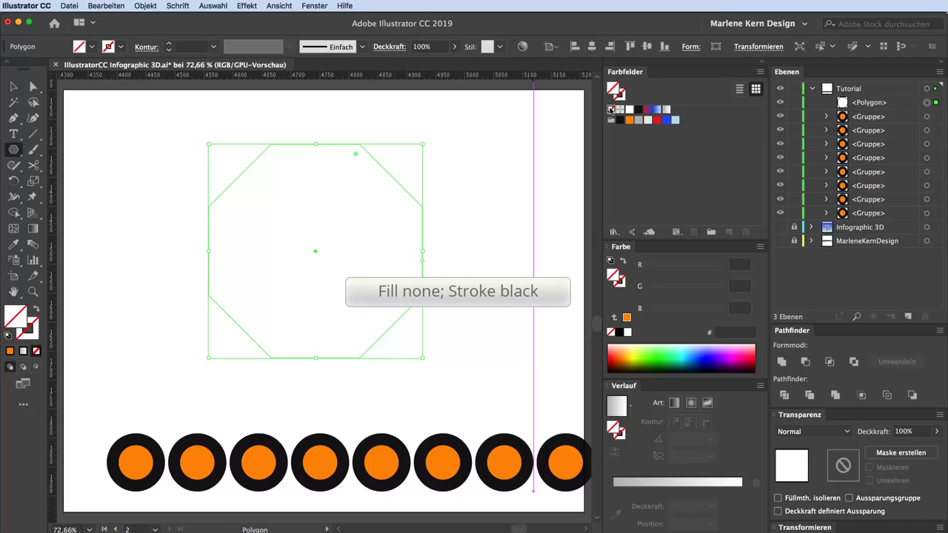
{"action": "left_click", "coordinate": [620, 96]}
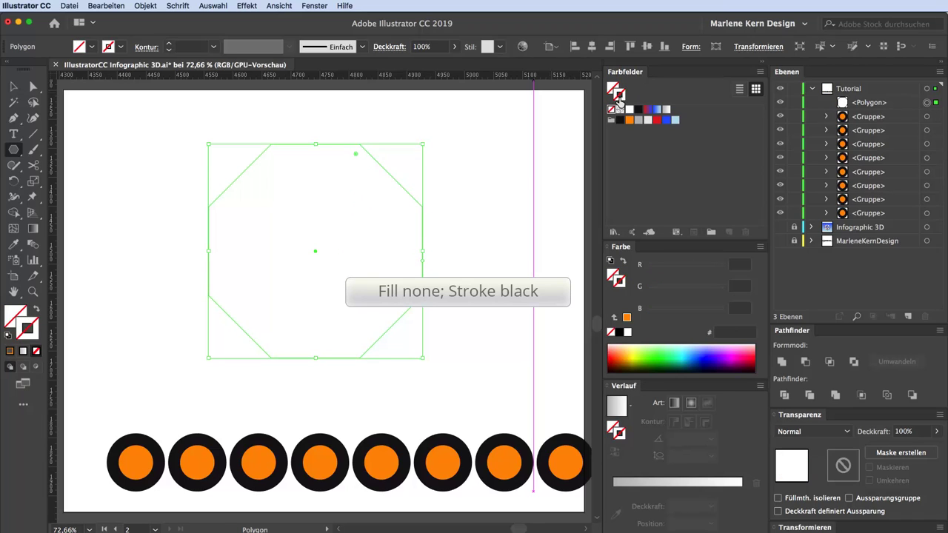
{"action": "left_click", "coordinate": [638, 110]}
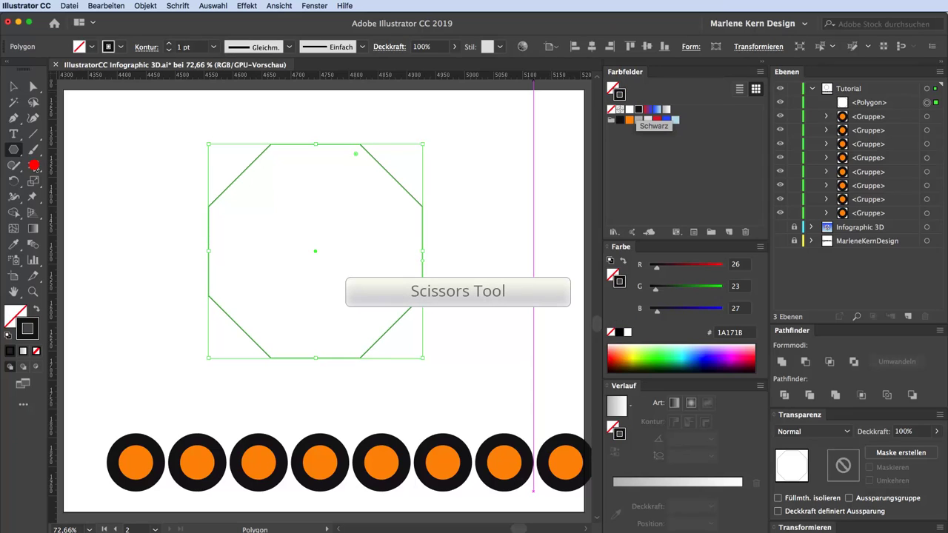
- Cut the octagon at all eight corners with the Scissors tool to separate its sides, and deselect everything
{"action": "left_click_drag", "start_coordinate": [34, 165], "coordinate": [95, 186]}
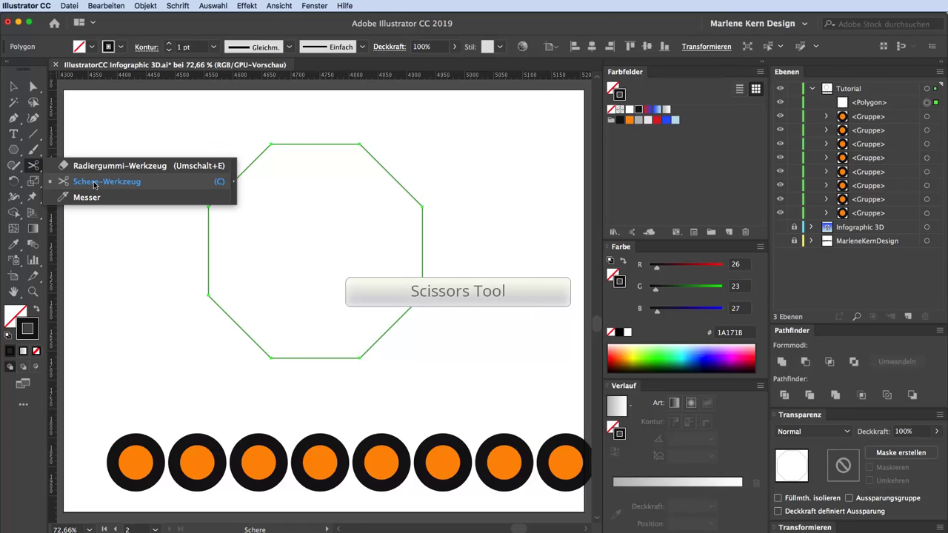
{"action": "left_click", "coordinate": [94, 182]}
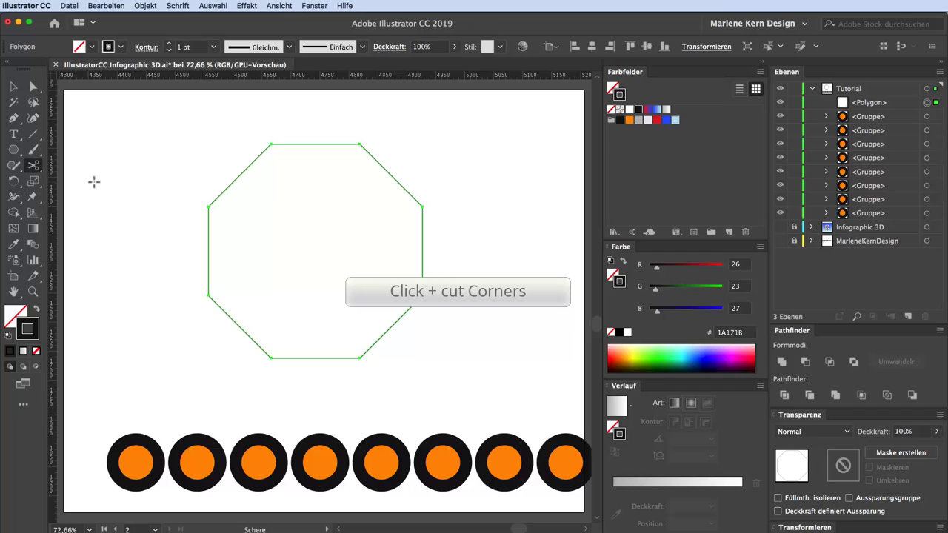
{"action": "left_click", "coordinate": [208, 206]}
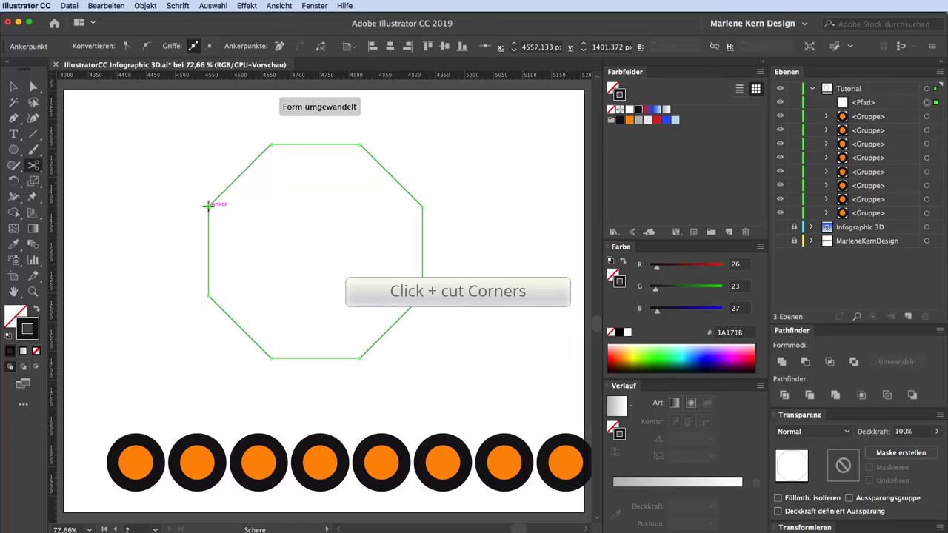
{"action": "left_click", "coordinate": [271, 144]}
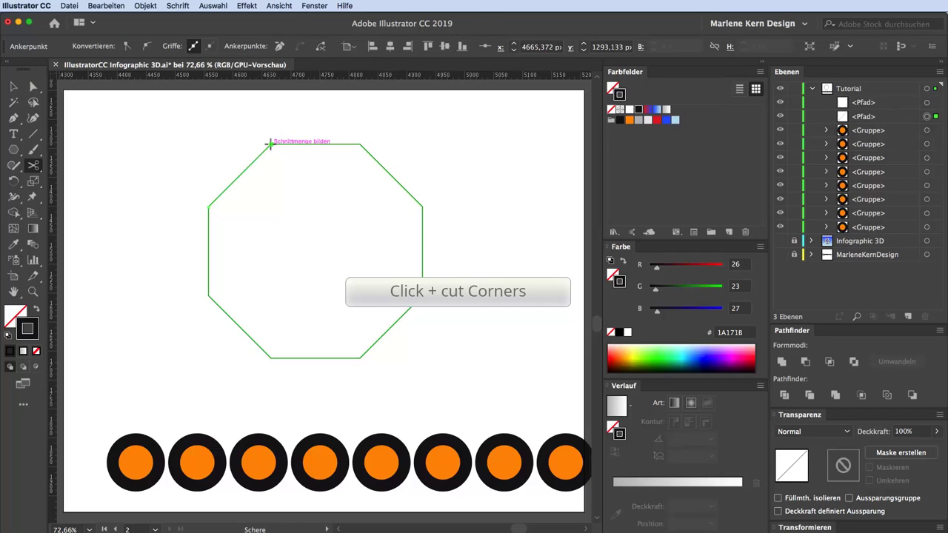
{"action": "left_click", "coordinate": [360, 145]}
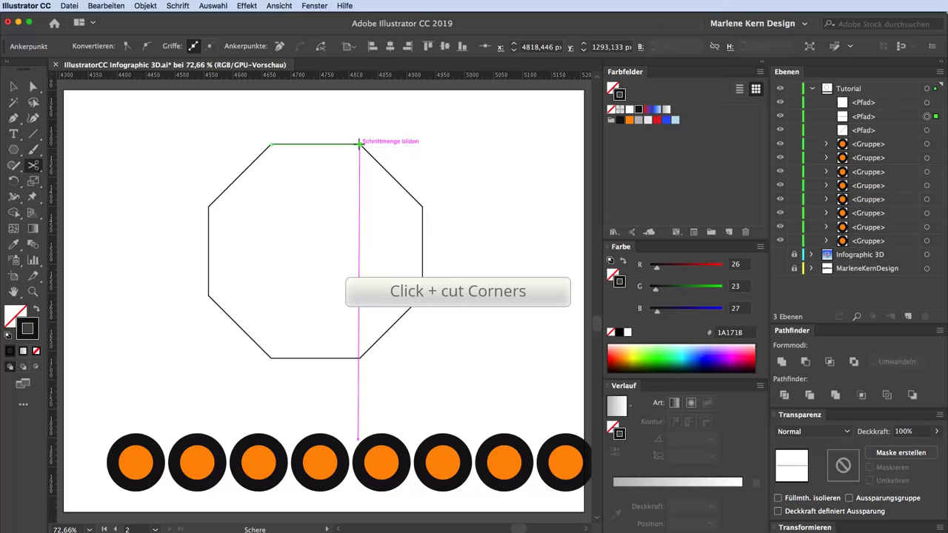
{"action": "left_click", "coordinate": [422, 206]}
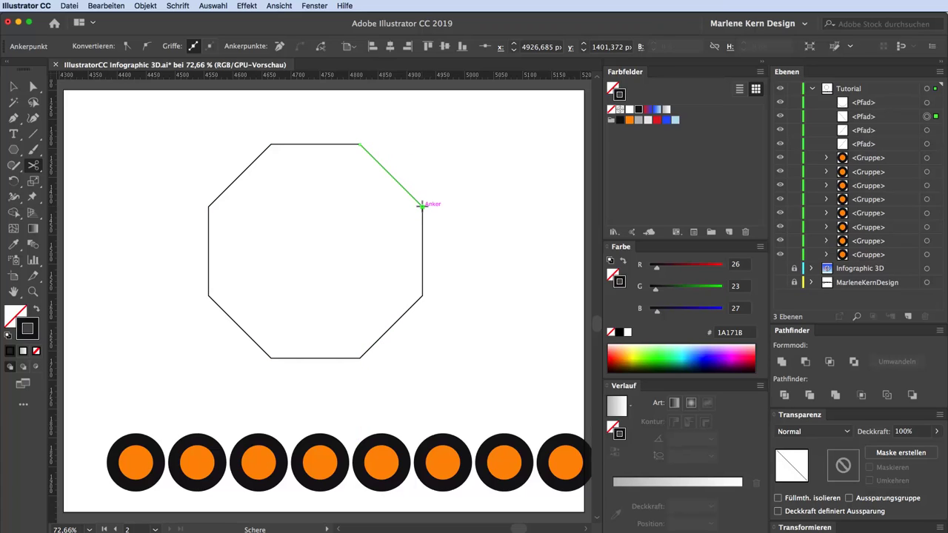
{"action": "left_click", "coordinate": [422, 295]}
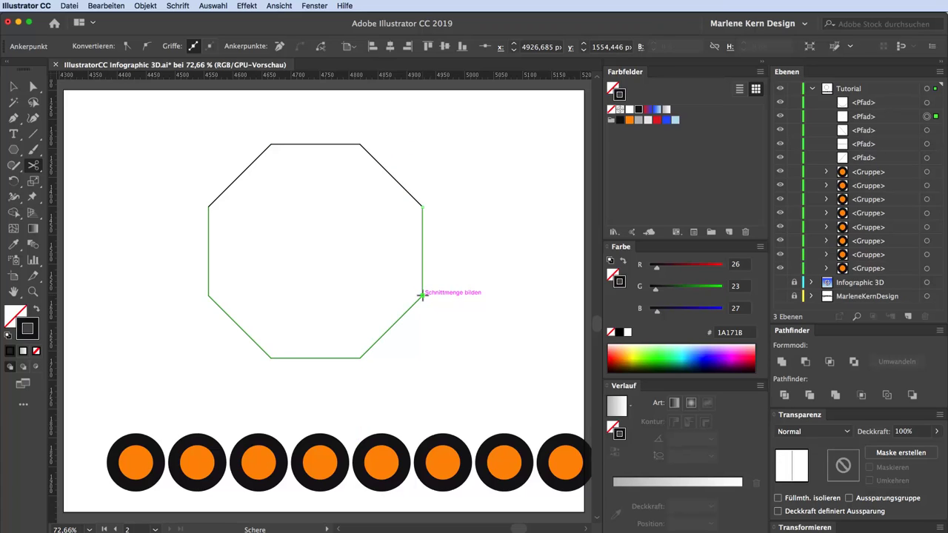
{"action": "left_click", "coordinate": [360, 357]}
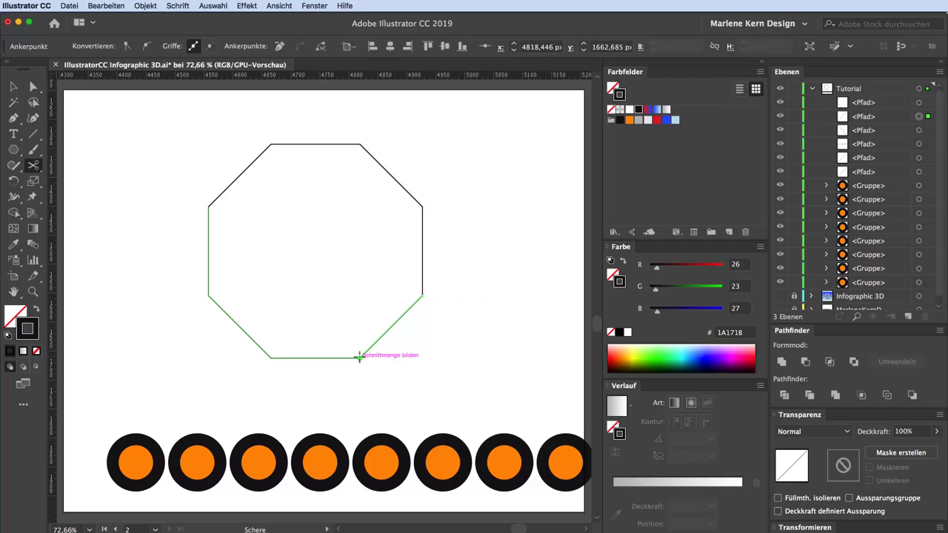
{"action": "left_click", "coordinate": [270, 358]}
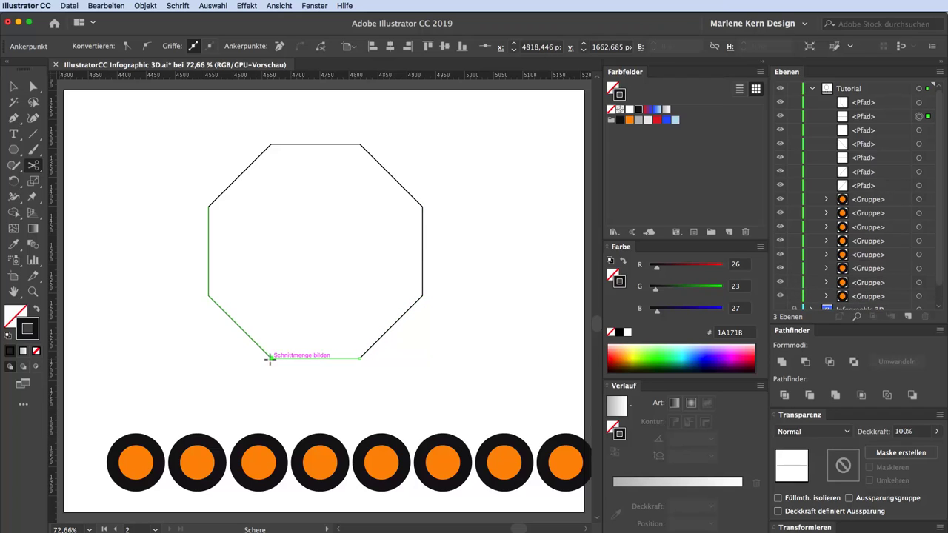
{"action": "left_click", "coordinate": [208, 295]}
{"action": "key", "text": "super+shift+a"}
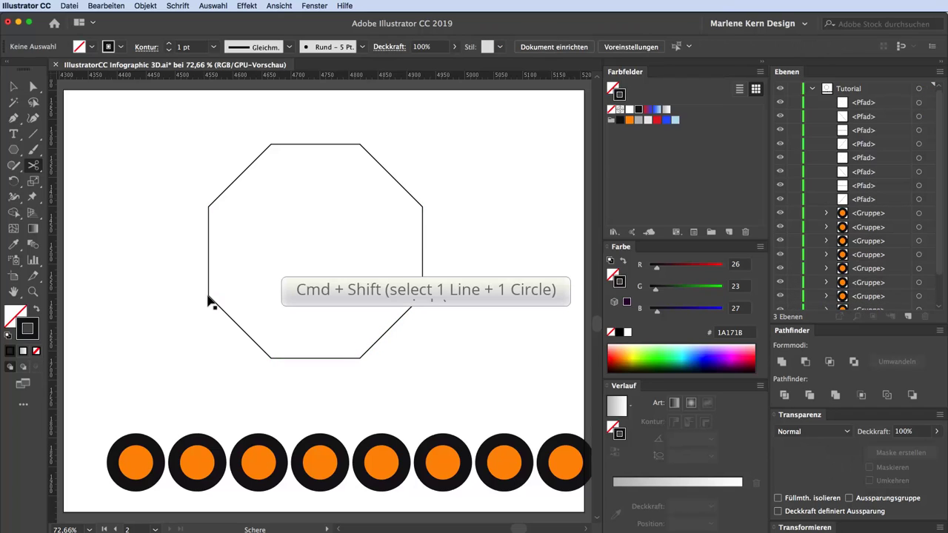
- Centre the first circle horizontally and vertically on the octagon's upper-left side, using that line as the key object
{"action": "left_click", "coordinate": [250, 169], "text": "shift+super"}
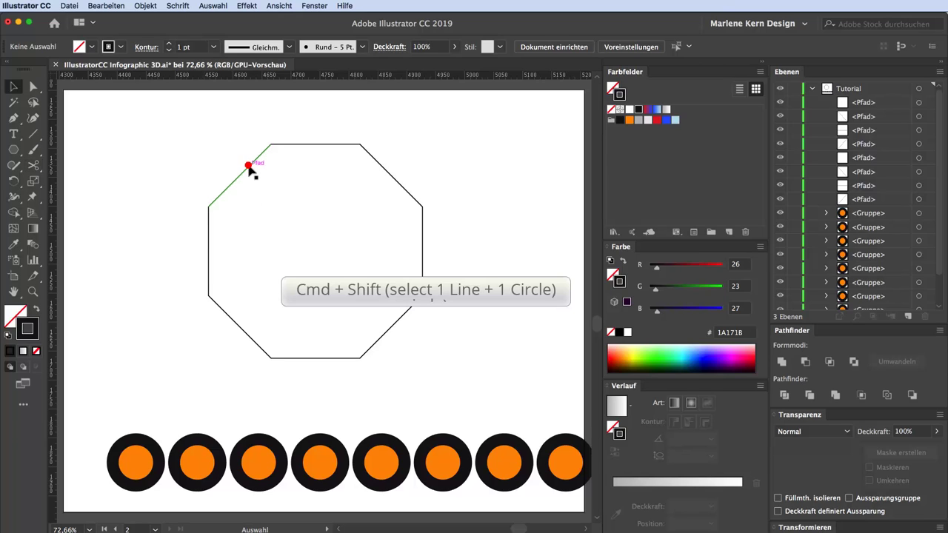
{"action": "left_click", "coordinate": [136, 444], "text": "shift+super"}
{"action": "left_click", "coordinate": [136, 445], "text": "shift+super"}
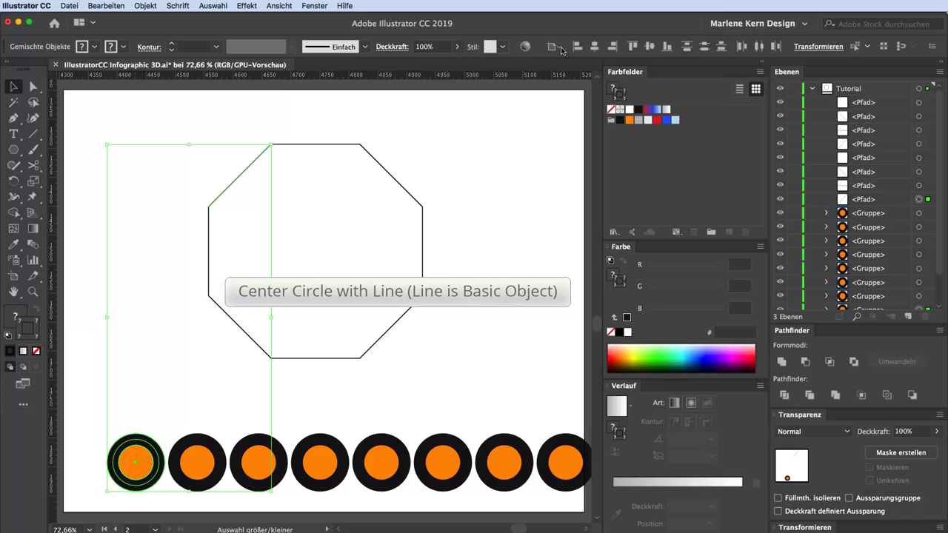
{"action": "left_click", "coordinate": [561, 49]}
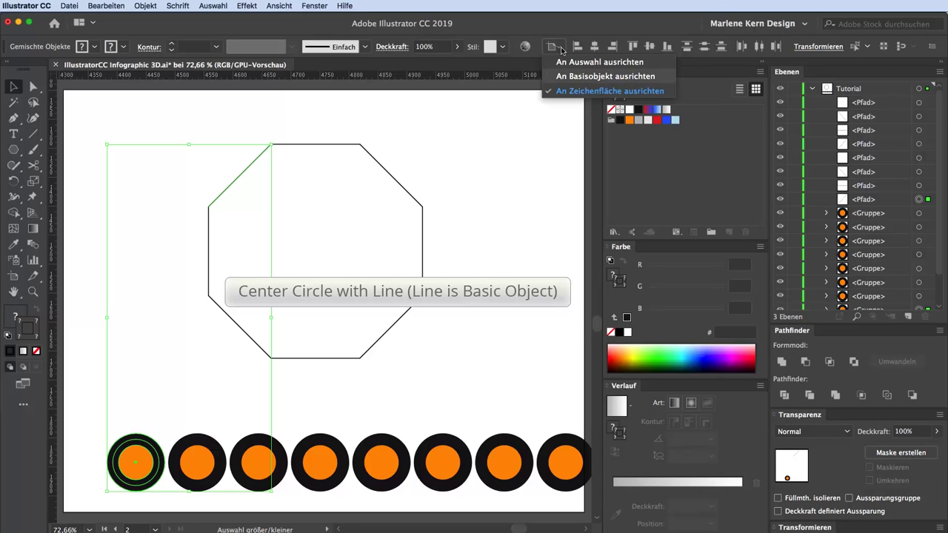
{"action": "left_click", "coordinate": [576, 77]}
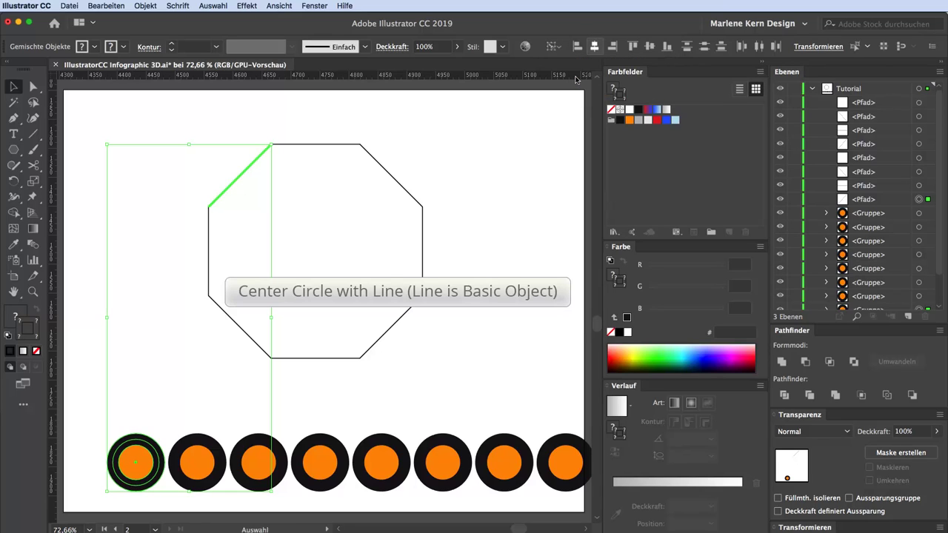
{"action": "left_click", "coordinate": [650, 46]}
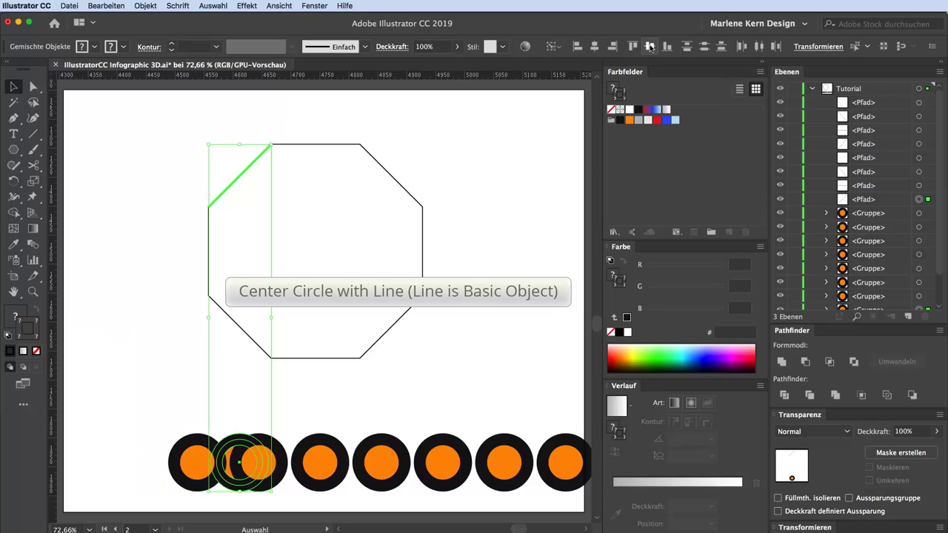
{"action": "left_click", "coordinate": [650, 46]}
- Centre the first circle of the row horizontally and vertically on the octagon's top side, using that line as the key object
{"action": "left_click", "coordinate": [328, 144]}
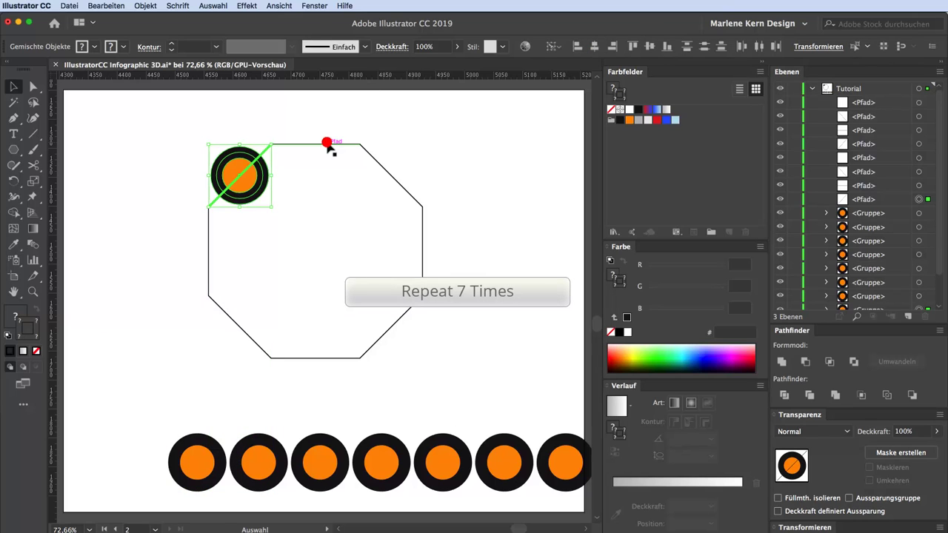
{"action": "left_click", "coordinate": [191, 446]}
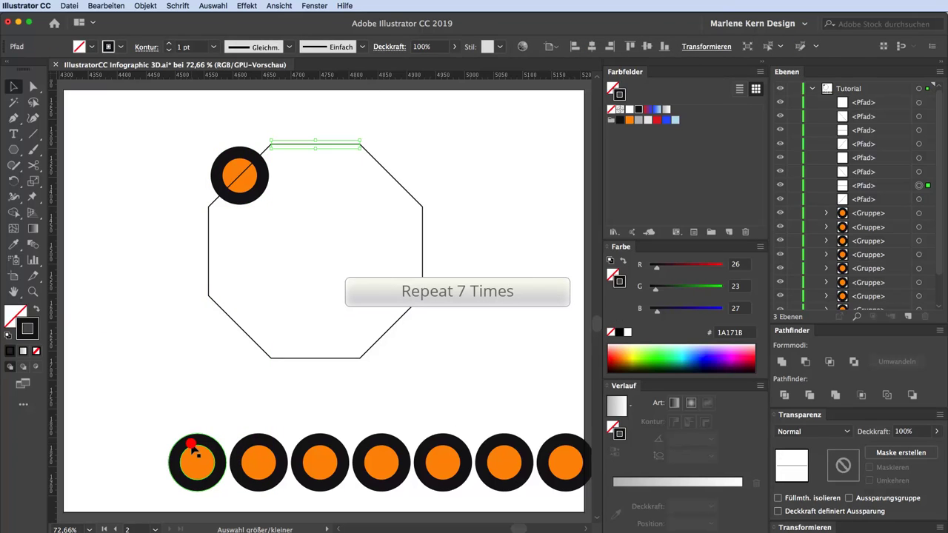
{"action": "left_click", "coordinate": [552, 46]}
{"action": "left_click", "coordinate": [587, 77]}
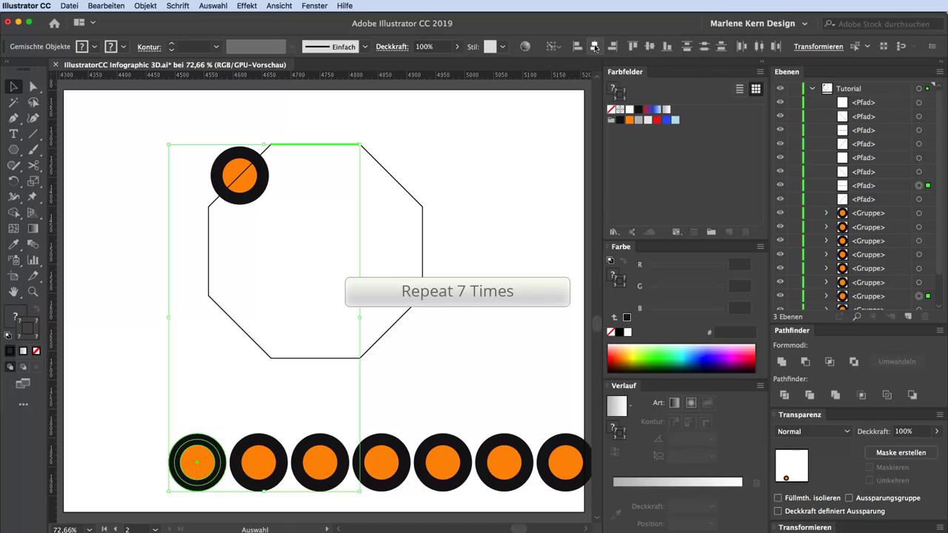
{"action": "left_click", "coordinate": [595, 46]}
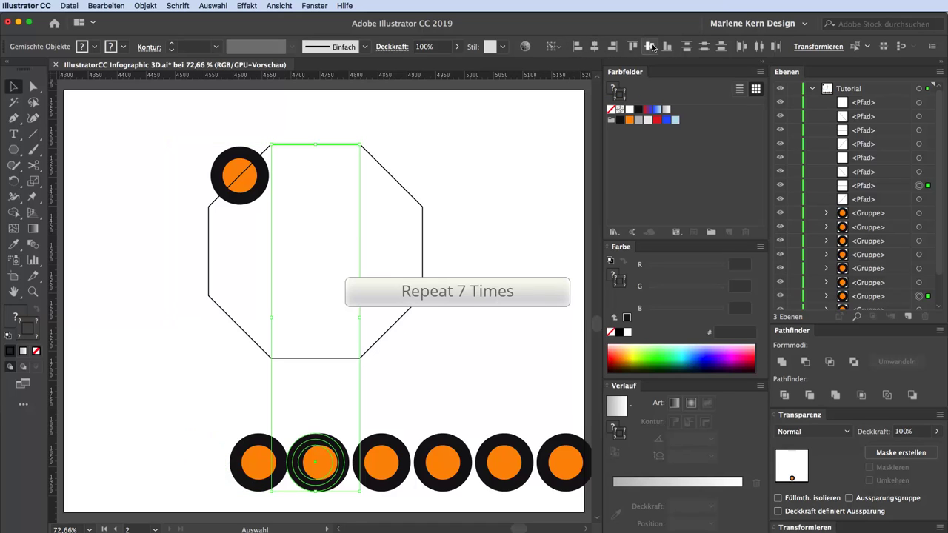
{"action": "left_click", "coordinate": [649, 46]}
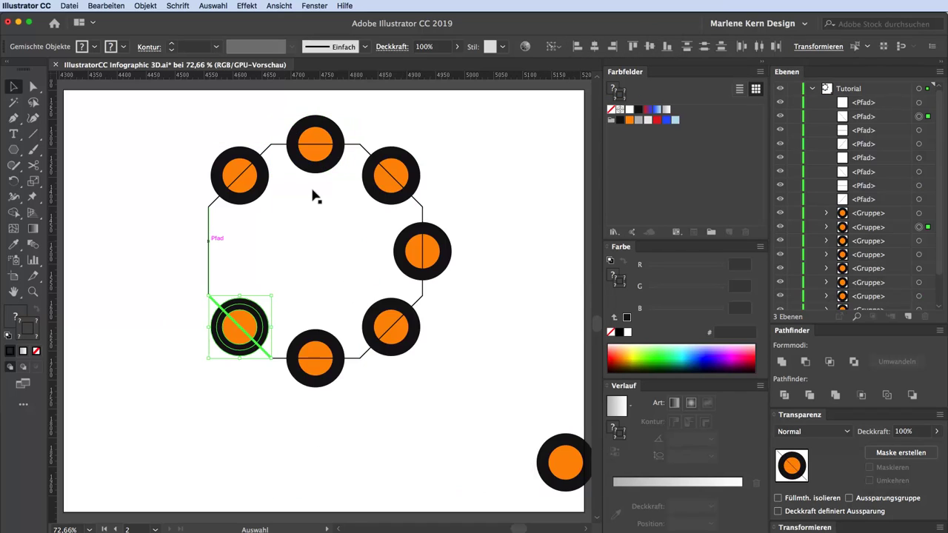
- Centre the last remaining circle horizontally and vertically on the octagon's left vertical side, using that line as the key object
{"action": "left_click", "coordinate": [208, 242]}
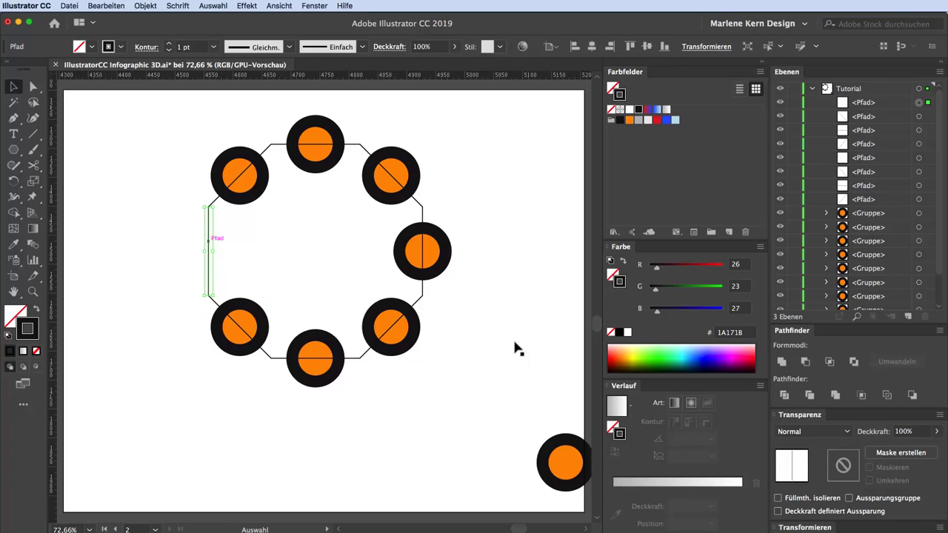
{"action": "left_click", "coordinate": [545, 448], "text": "shift"}
{"action": "left_click", "coordinate": [554, 46]}
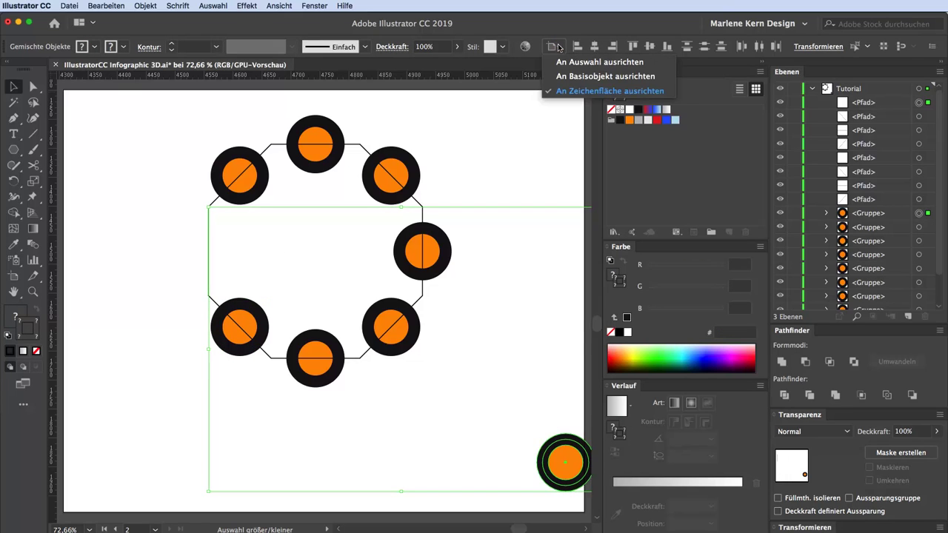
{"action": "left_click", "coordinate": [570, 76]}
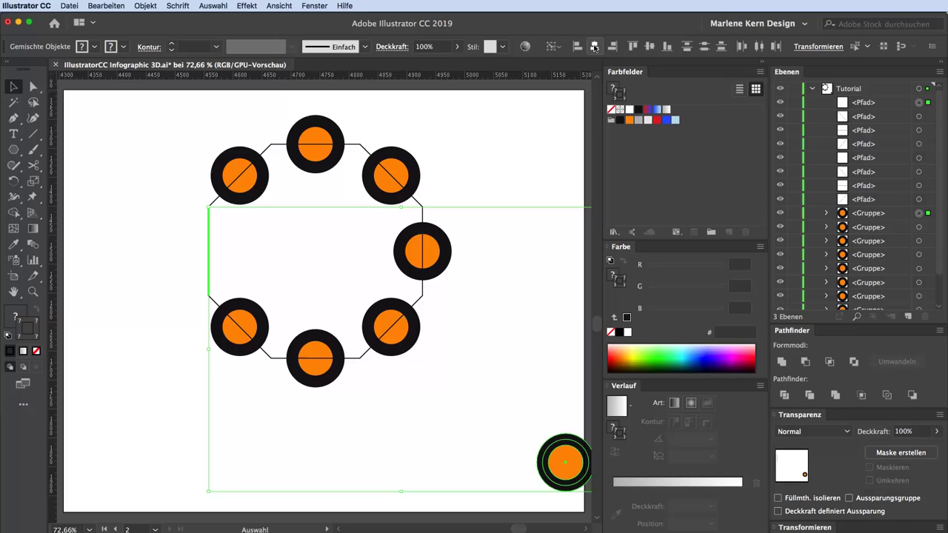
{"action": "left_click", "coordinate": [594, 47]}
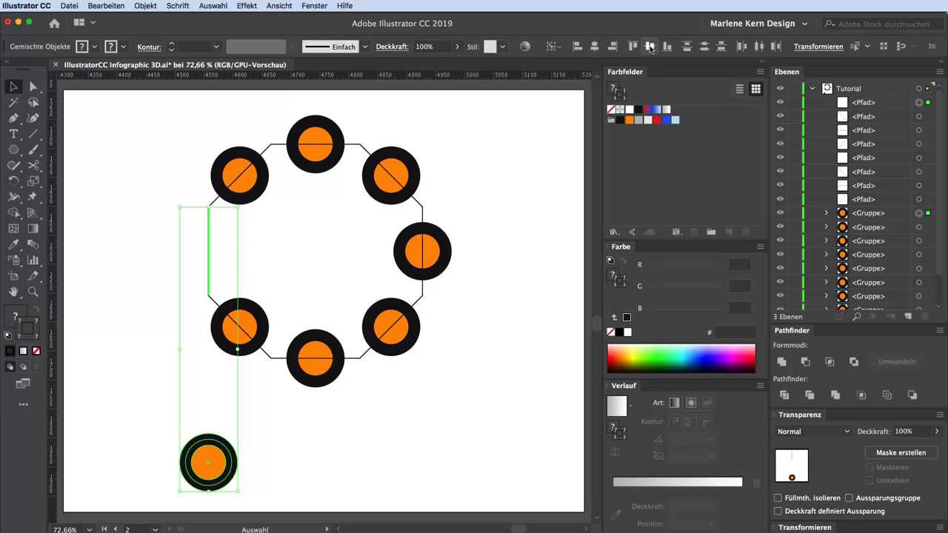
{"action": "left_click", "coordinate": [650, 46]}
- Select all eight octagon line paths and set their stroke to none
{"action": "left_click", "coordinate": [919, 103]}
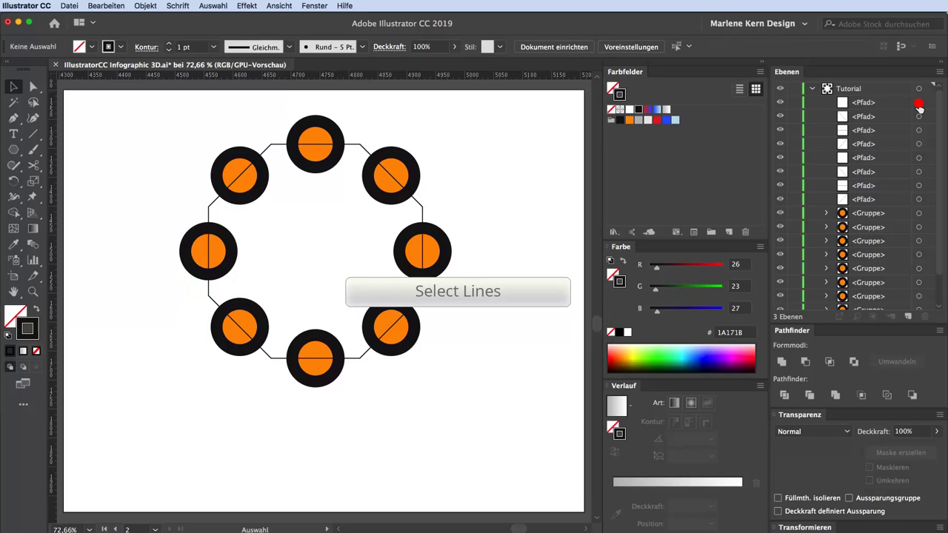
{"action": "left_click_drag", "start_coordinate": [919, 117], "coordinate": [919, 199]}
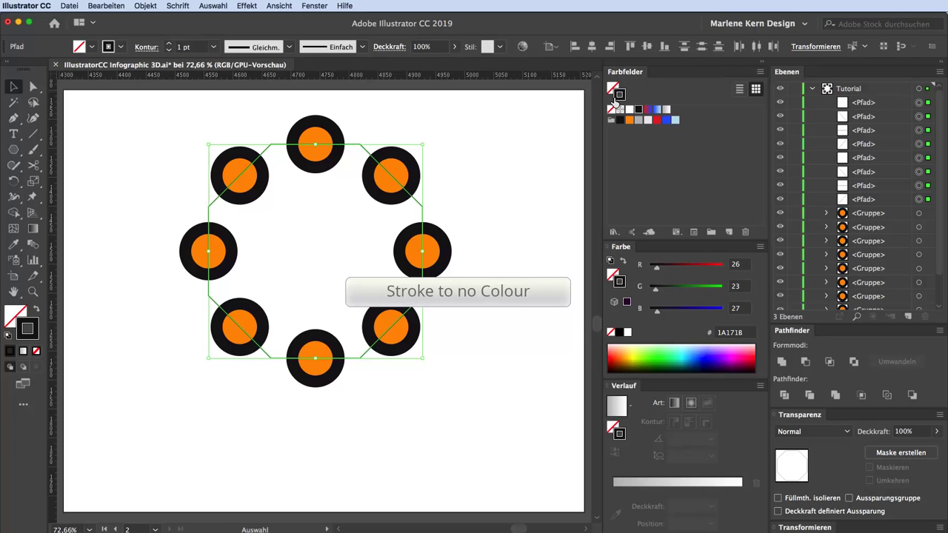
{"action": "left_click", "coordinate": [611, 109]}
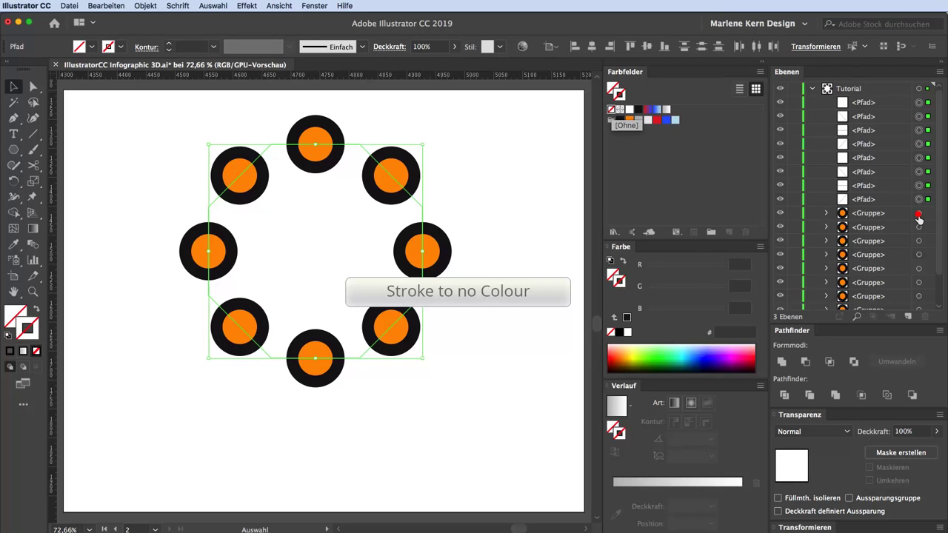
- Select all eight circle groups and show the upper-left and top circles up close in outline view
{"action": "left_click", "coordinate": [919, 213]}
{"action": "scroll", "coordinate": [937, 222], "scroll_direction": "down", "scroll_amount": 2}
{"action": "left_click", "coordinate": [919, 275], "text": "shift"}
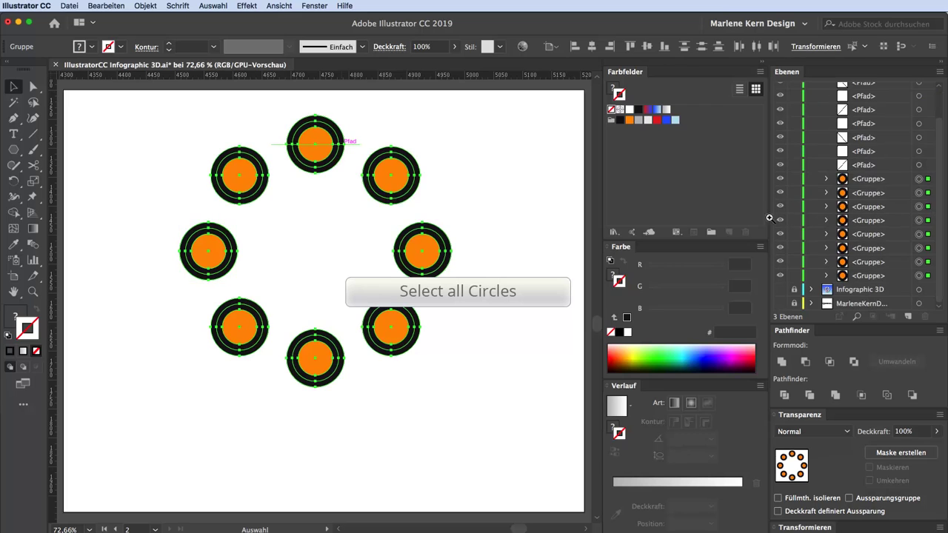
{"action": "key", "text": "z"}
{"action": "left_click_drag", "start_coordinate": [266, 136], "coordinate": [491, 270]}
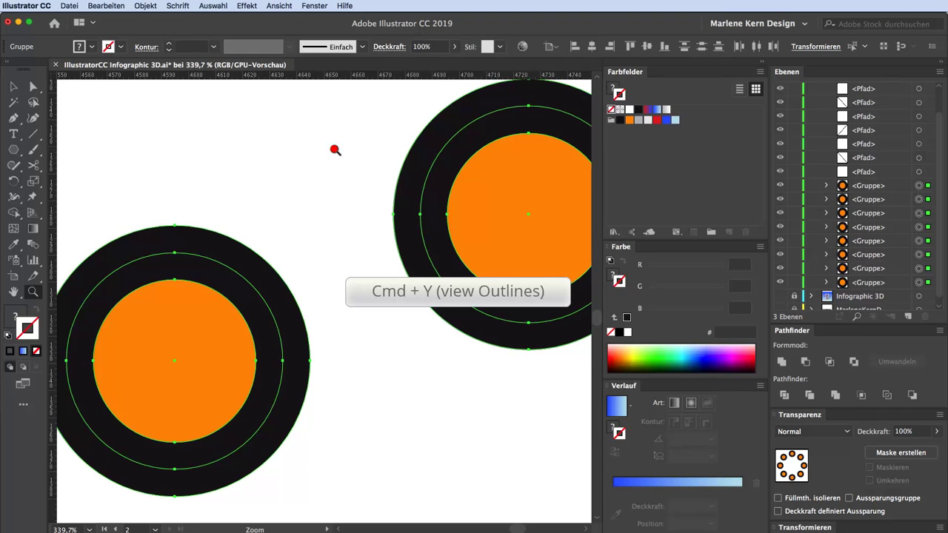
{"action": "key", "text": "super+y"}
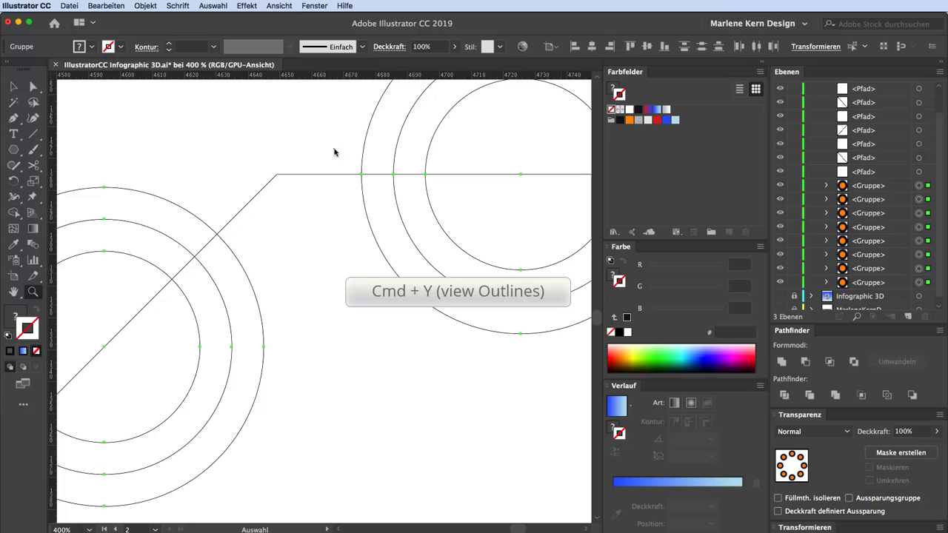
- Scale each selected circle individually to 177.3% horizontally and vertically with Transform Each, and return to preview display
{"action": "left_click", "coordinate": [145, 5]}
{"action": "mouse_move", "coordinate": [148, 22]}
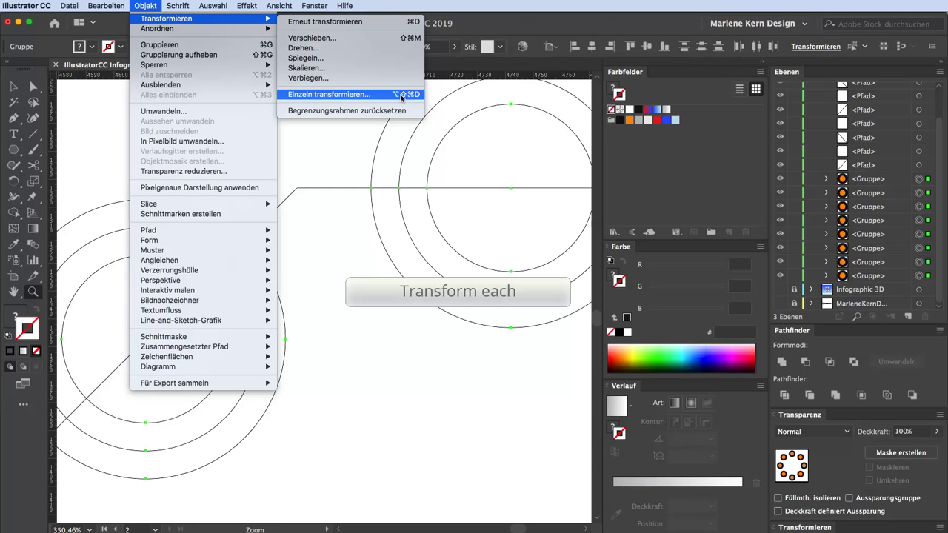
{"action": "left_click", "coordinate": [346, 97]}
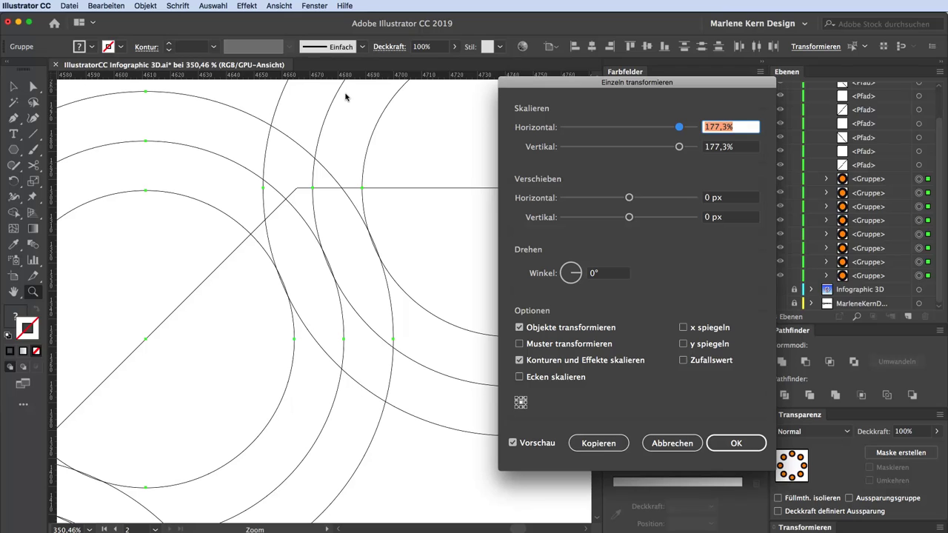
{"action": "key", "text": "super+y"}
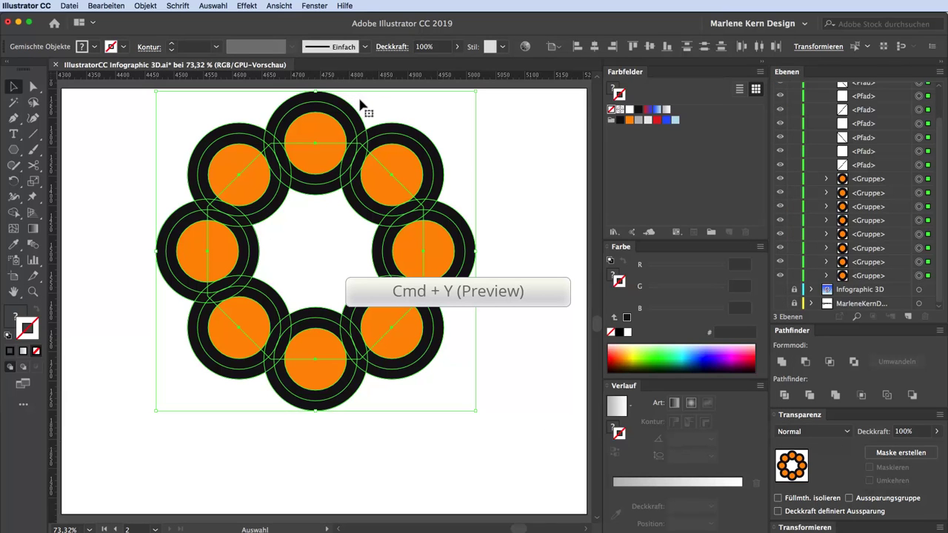
- Centre the artwork on the artboard and, with Shape Builder, delete the circles' black ring parts alternately inside and outside, starting inside the top circle
{"action": "left_click", "coordinate": [378, 182]}
{"action": "key", "text": "shift+m"}
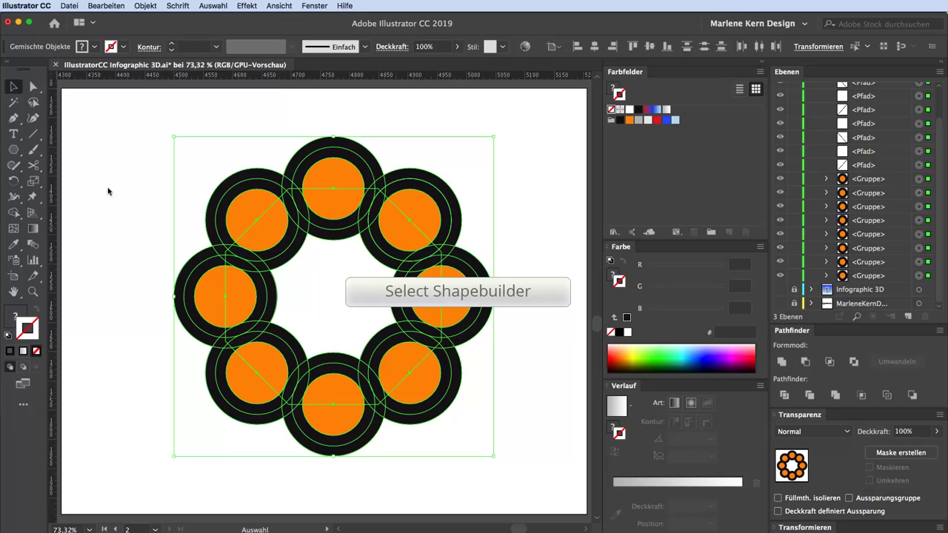
{"action": "left_click", "coordinate": [13, 212]}
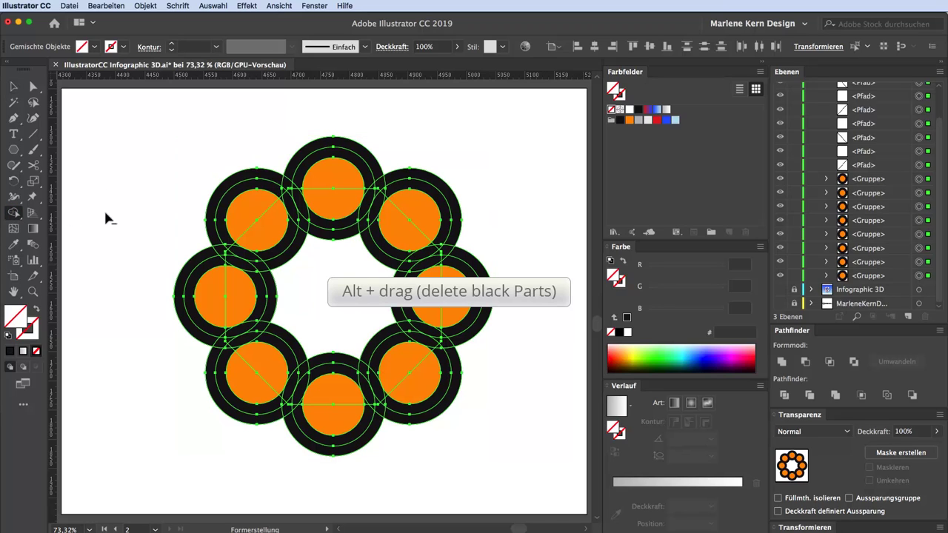
{"action": "left_click", "coordinate": [330, 246]}
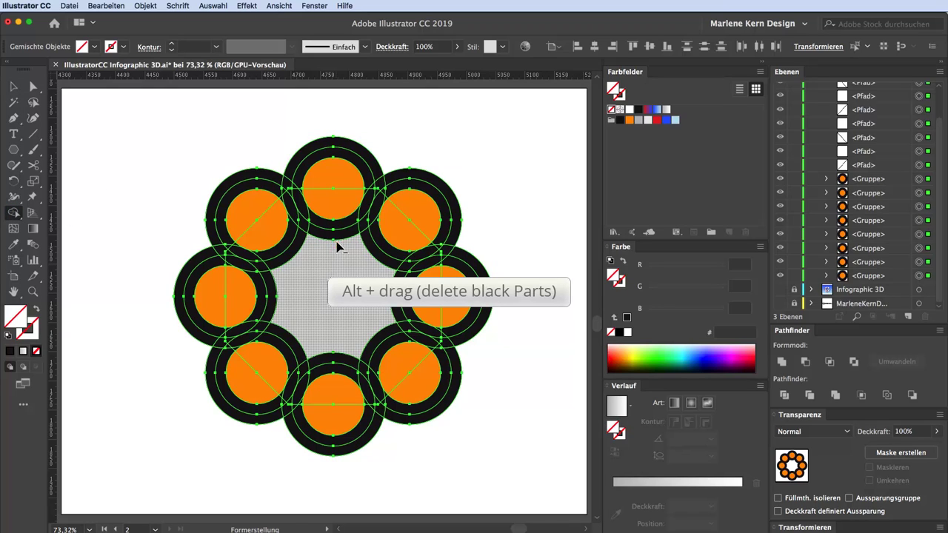
{"action": "left_click", "coordinate": [337, 223], "text": "alt"}
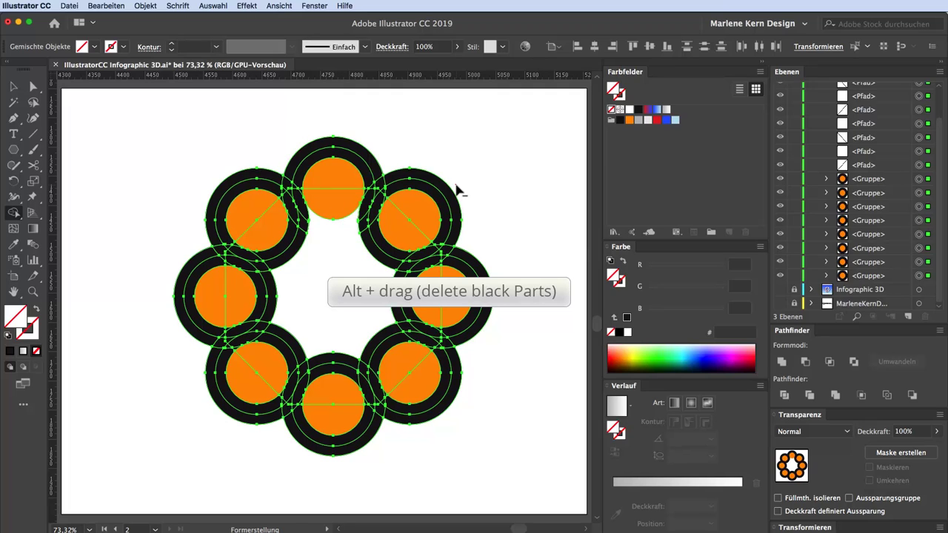
{"action": "left_click", "coordinate": [443, 206], "text": "alt"}
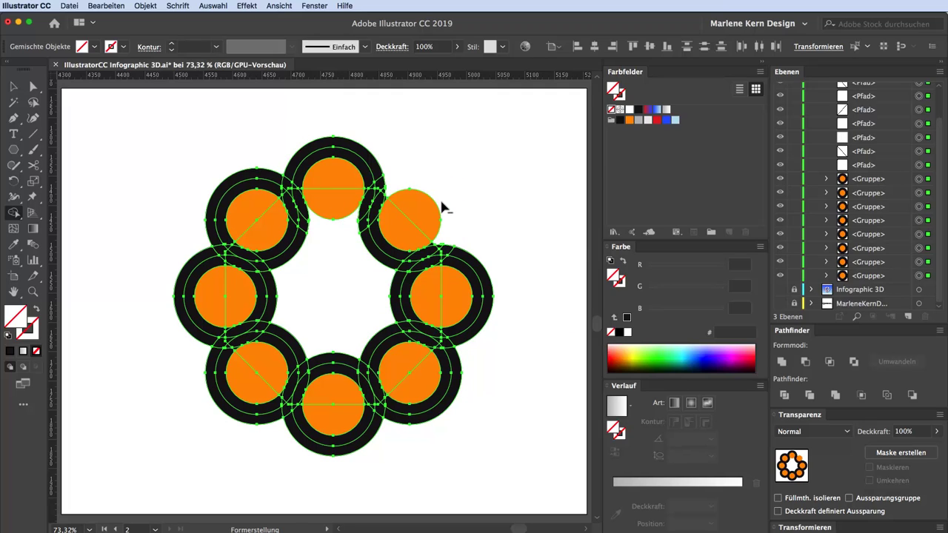
{"action": "left_click", "coordinate": [381, 297]}
{"action": "left_click", "coordinate": [439, 406], "text": "alt"}
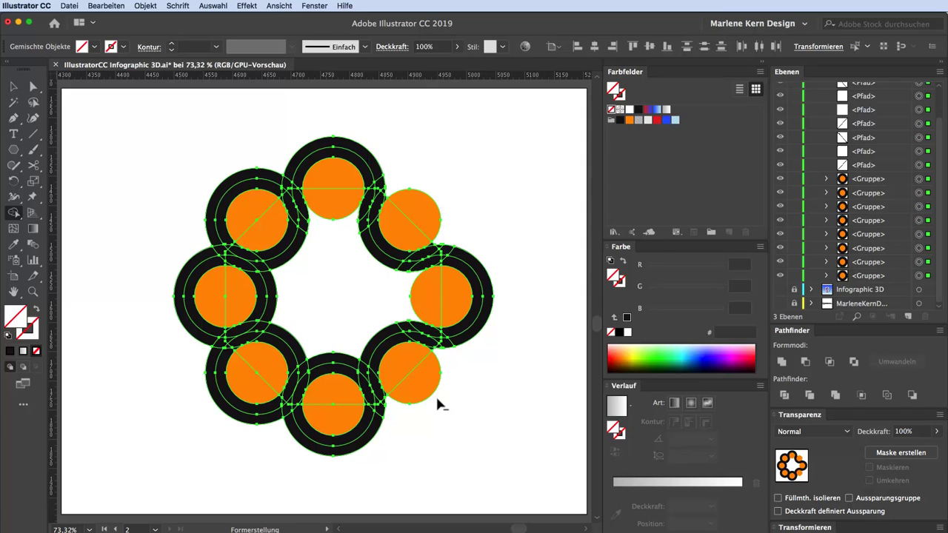
{"action": "left_click", "coordinate": [343, 338]}
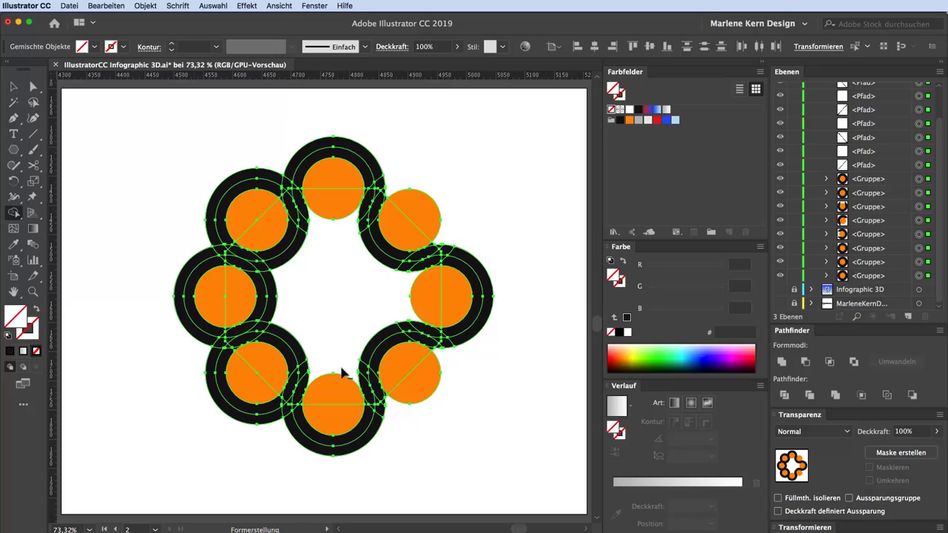
{"action": "left_click", "coordinate": [194, 386], "text": "alt"}
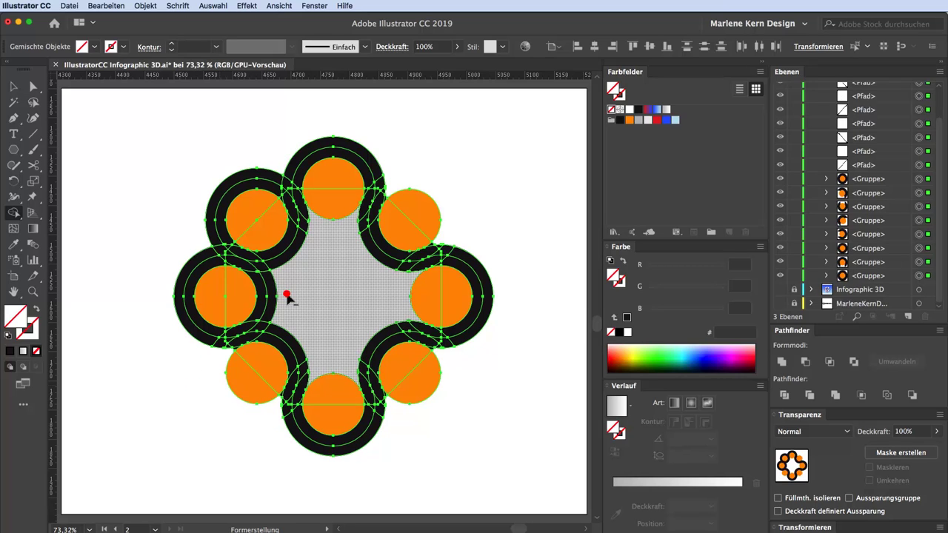
{"action": "left_click", "coordinate": [265, 299], "text": "alt"}
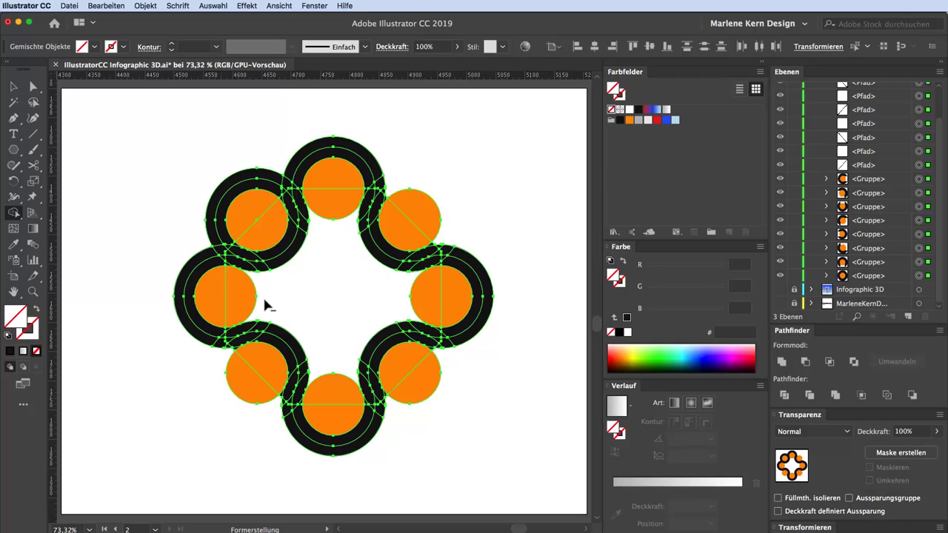
{"action": "left_click_drag", "start_coordinate": [222, 166], "coordinate": [233, 191]}
- With Shape Builder, delete the small black leftover slivers on the outer side of the band at its eight junctions beside the diagonal circles
{"action": "key", "text": "z"}
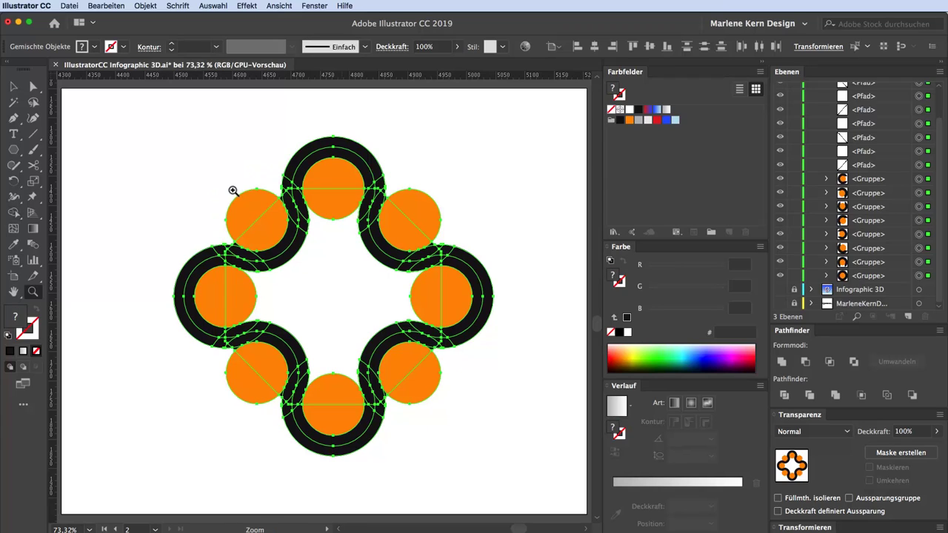
{"action": "left_click", "coordinate": [343, 307]}
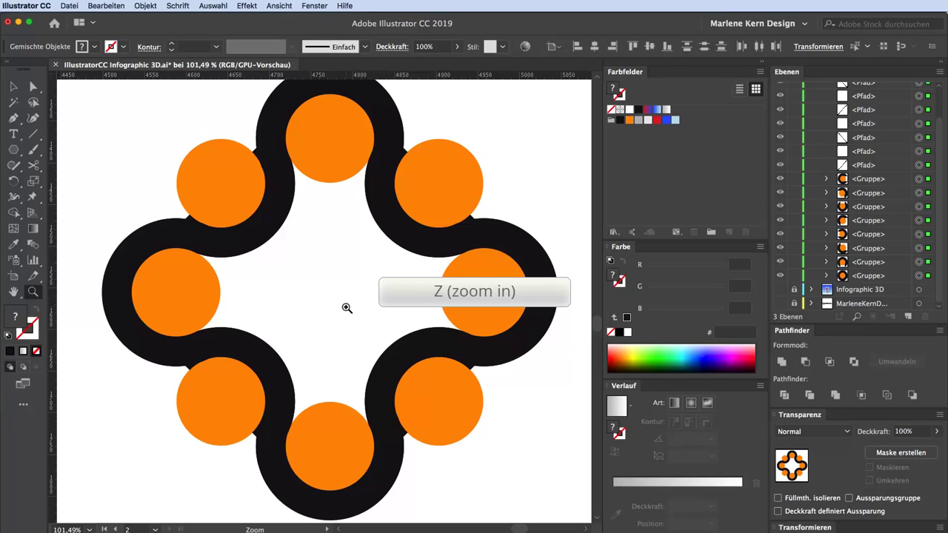
{"action": "key", "text": "super+a"}
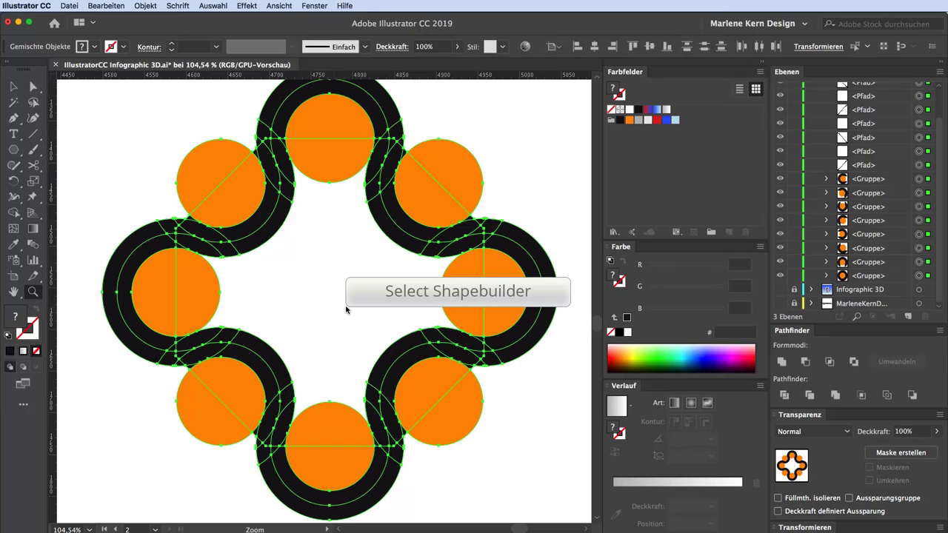
{"action": "left_click", "coordinate": [14, 213]}
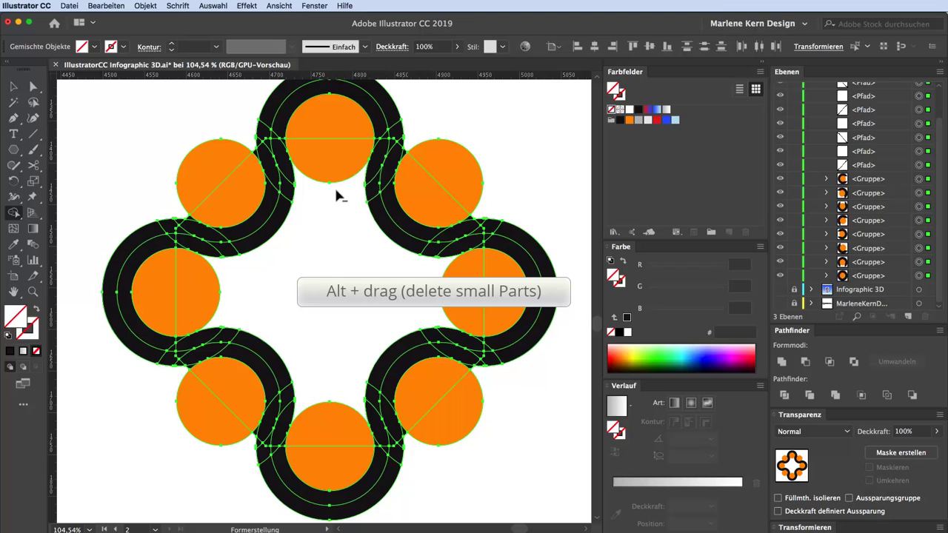
{"action": "left_click", "coordinate": [406, 156], "text": "alt"}
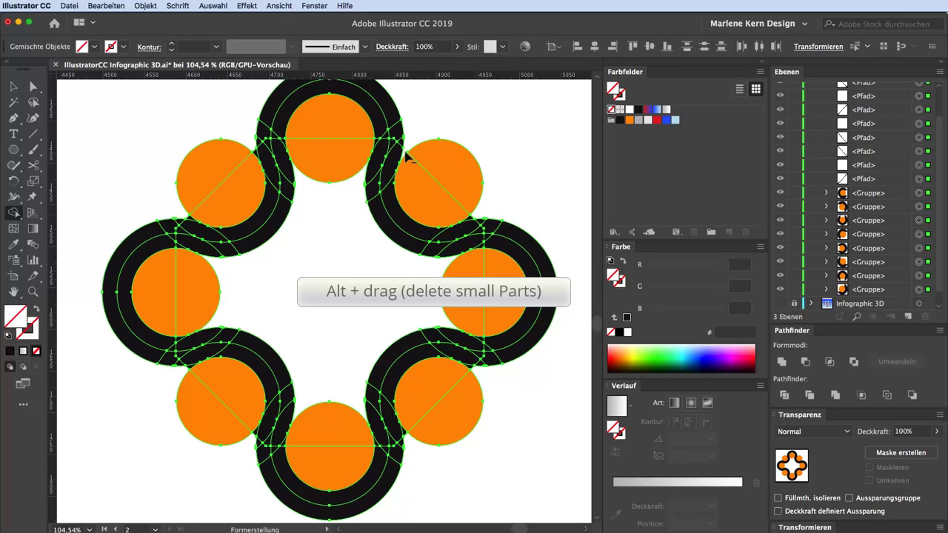
{"action": "left_click", "coordinate": [473, 222], "text": "alt"}
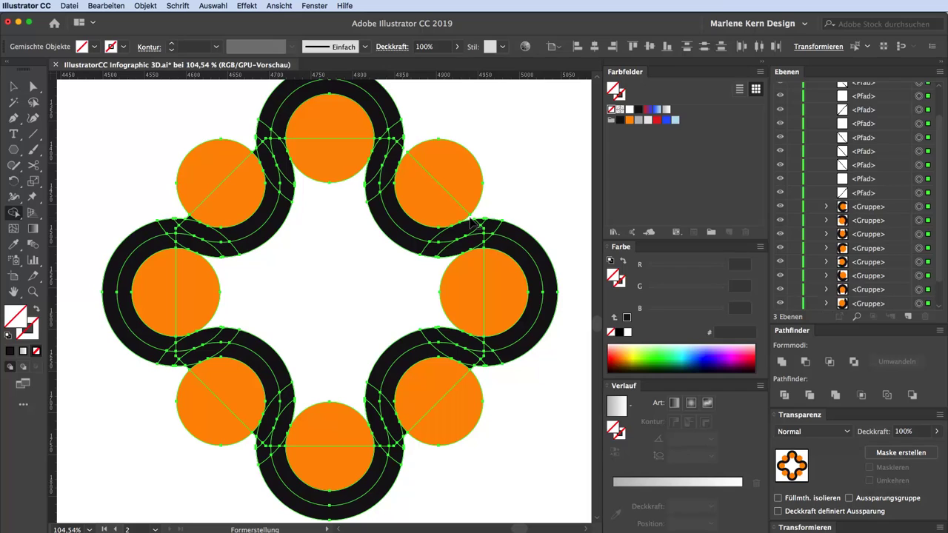
{"action": "left_click", "coordinate": [472, 373], "text": "alt"}
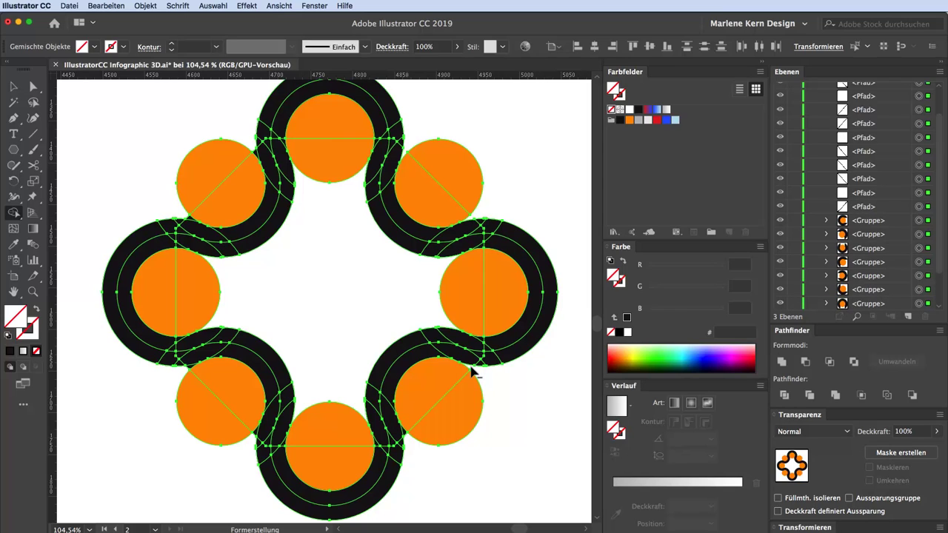
{"action": "left_click", "coordinate": [406, 440], "text": "alt"}
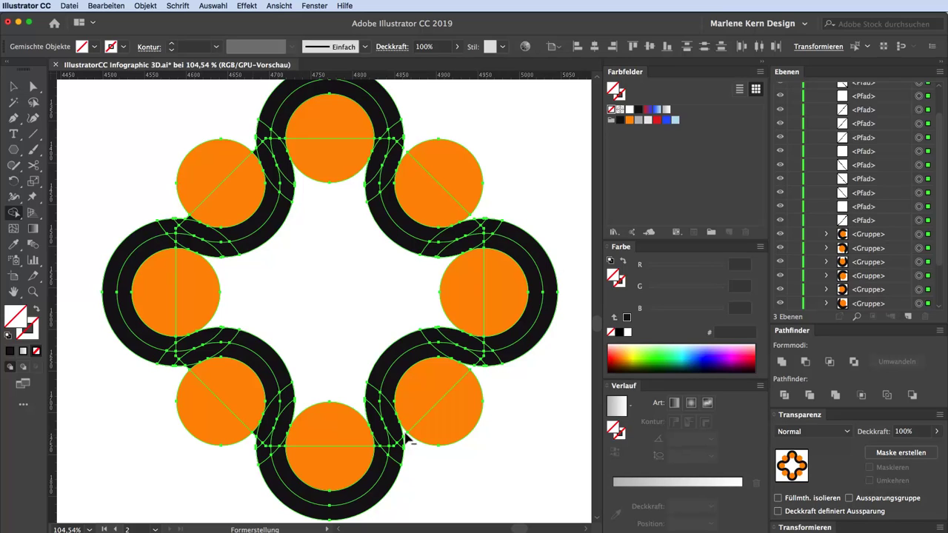
{"action": "left_click", "coordinate": [260, 439], "text": "alt"}
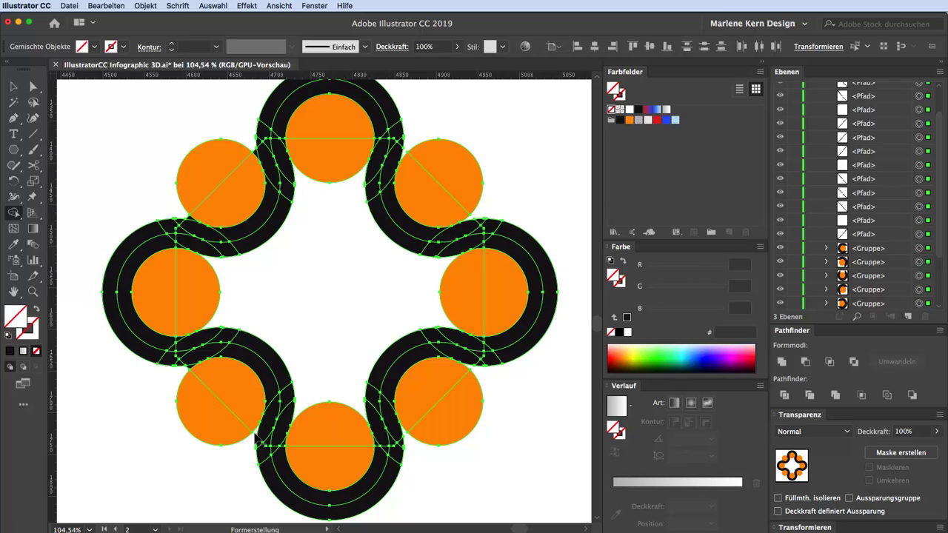
{"action": "left_click", "coordinate": [190, 372], "text": "alt"}
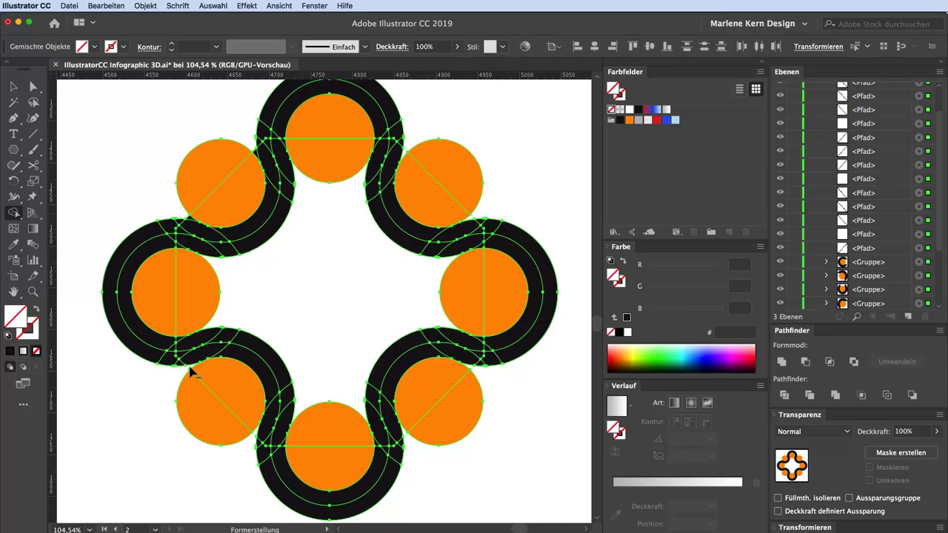
{"action": "left_click", "coordinate": [191, 222], "text": "alt"}
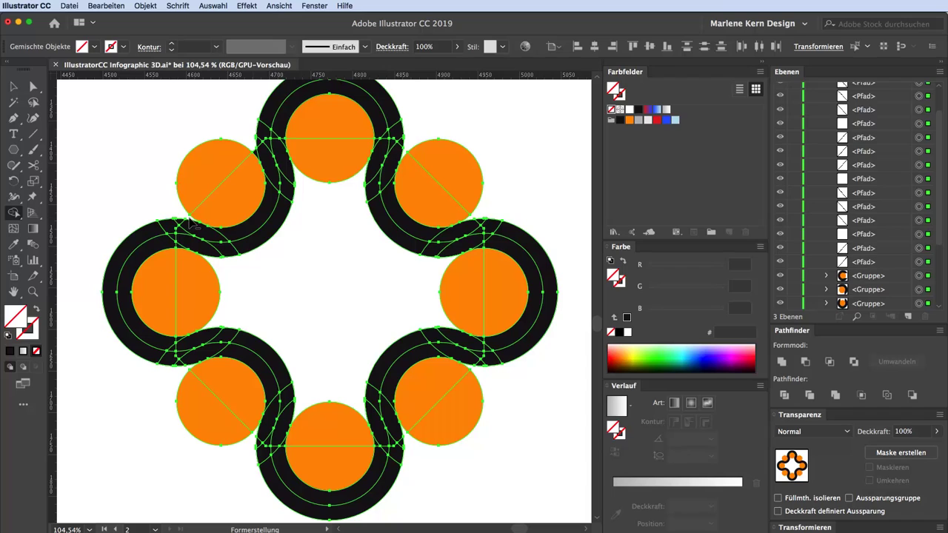
{"action": "left_click", "coordinate": [259, 159]}
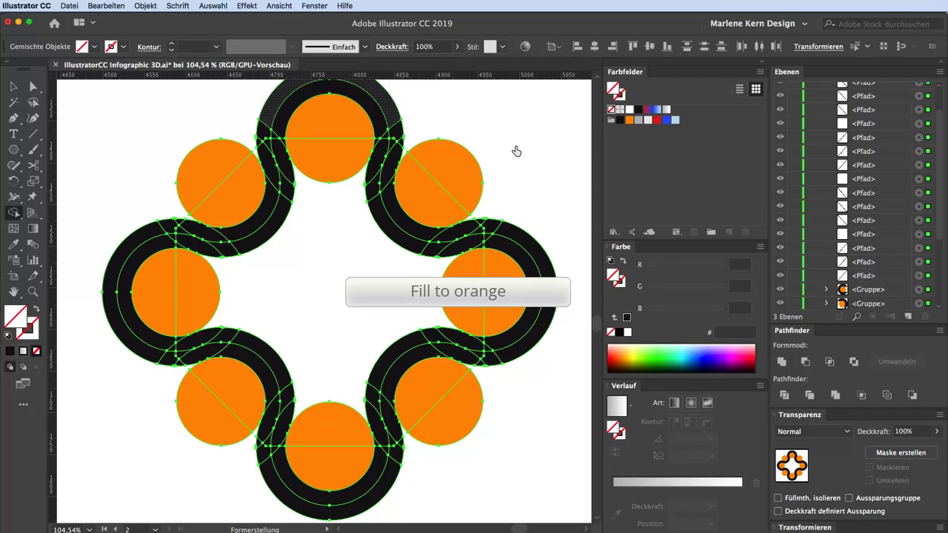
- Set the fill to orange FF9300 and merge the two halves of each of the eight circles with Shape Builder
{"action": "left_click", "coordinate": [629, 120]}
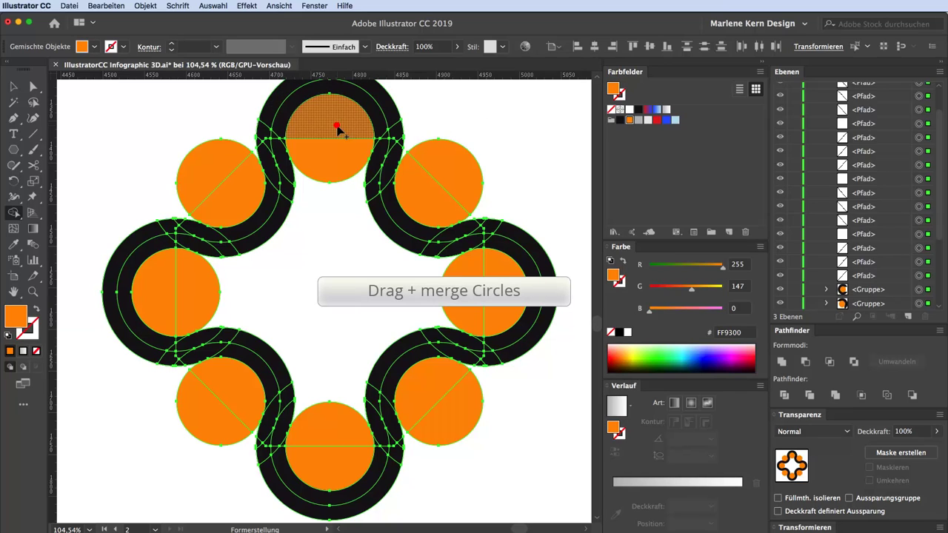
{"action": "left_click_drag", "start_coordinate": [337, 130], "coordinate": [340, 155]}
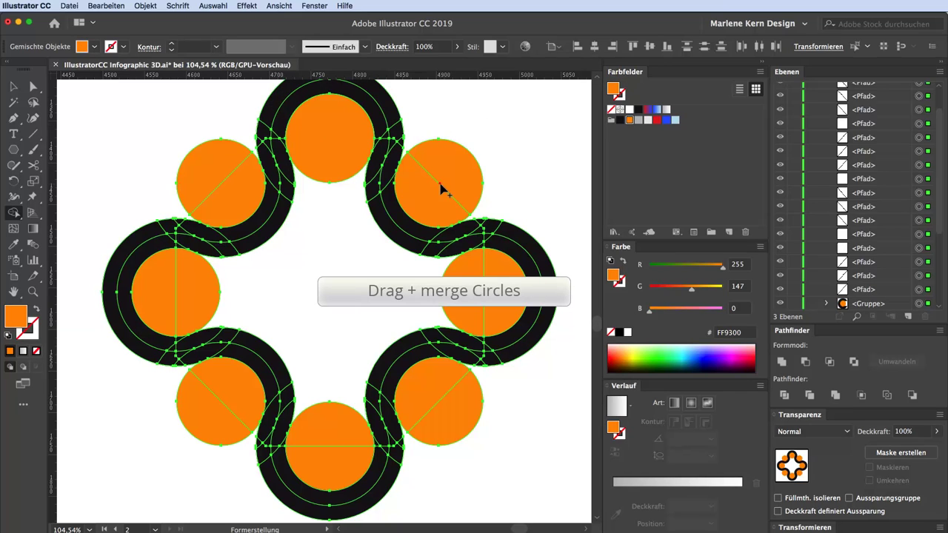
{"action": "left_click_drag", "start_coordinate": [441, 191], "coordinate": [431, 203]}
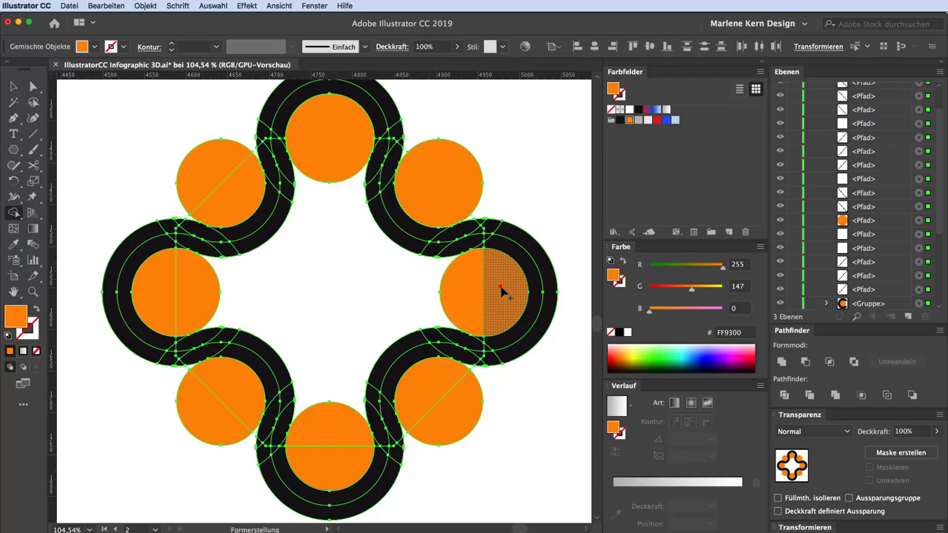
{"action": "left_click_drag", "start_coordinate": [502, 291], "coordinate": [463, 296]}
{"action": "left_click_drag", "start_coordinate": [448, 411], "coordinate": [443, 403]}
{"action": "left_click_drag", "start_coordinate": [343, 452], "coordinate": [345, 440]}
{"action": "left_click_drag", "start_coordinate": [217, 422], "coordinate": [235, 404]}
{"action": "left_click_drag", "start_coordinate": [168, 291], "coordinate": [192, 295]}
{"action": "left_click_drag", "start_coordinate": [206, 176], "coordinate": [236, 194]}
- Merge the thin slivers along the edges of the orange circles into the circles with Shape Builder, checking each junction close up
{"action": "key", "text": "z"}
{"action": "left_click_drag", "start_coordinate": [329, 130], "coordinate": [583, 275]}
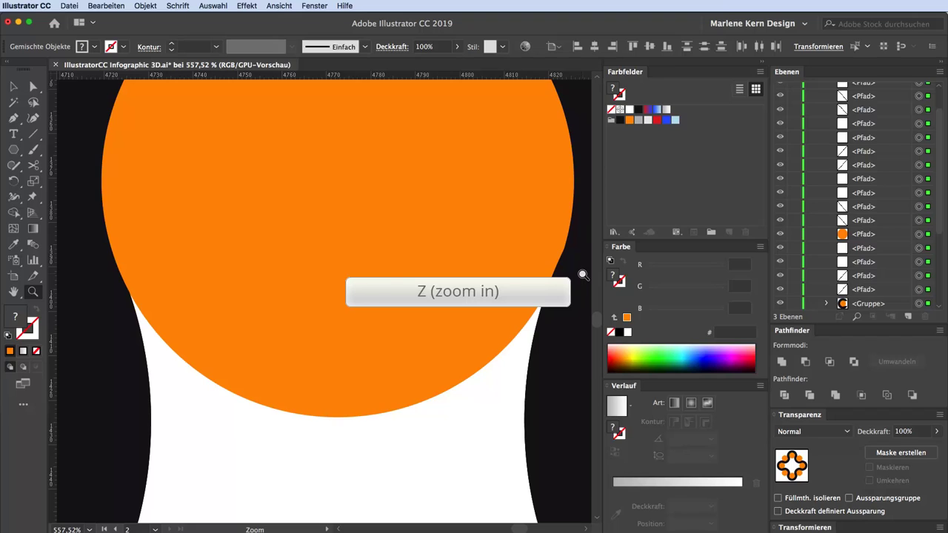
{"action": "key", "text": "ctrl+a"}
{"action": "left_click_drag", "start_coordinate": [129, 270], "coordinate": [17, 215]}
{"action": "left_click", "coordinate": [16, 214]}
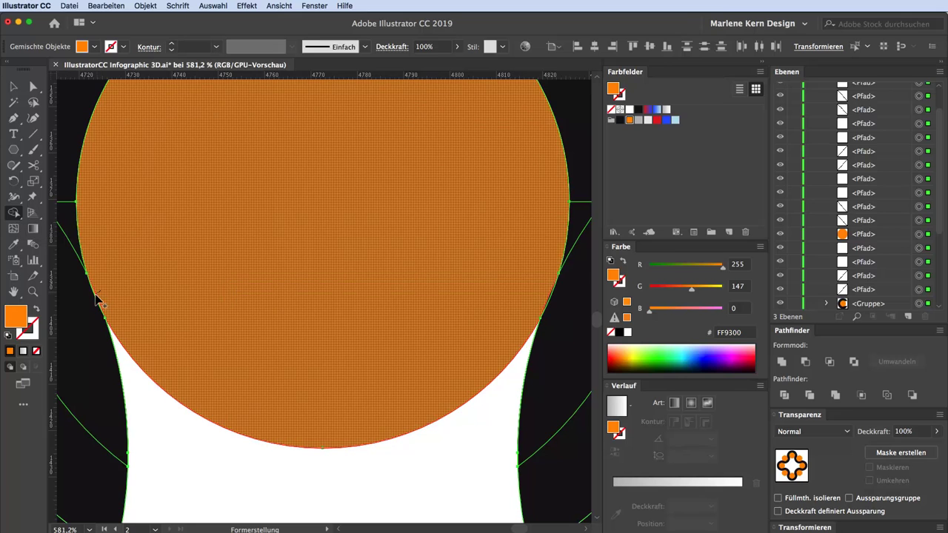
{"action": "left_click", "coordinate": [97, 302]}
{"action": "left_click_drag", "start_coordinate": [554, 305], "coordinate": [153, 170]}
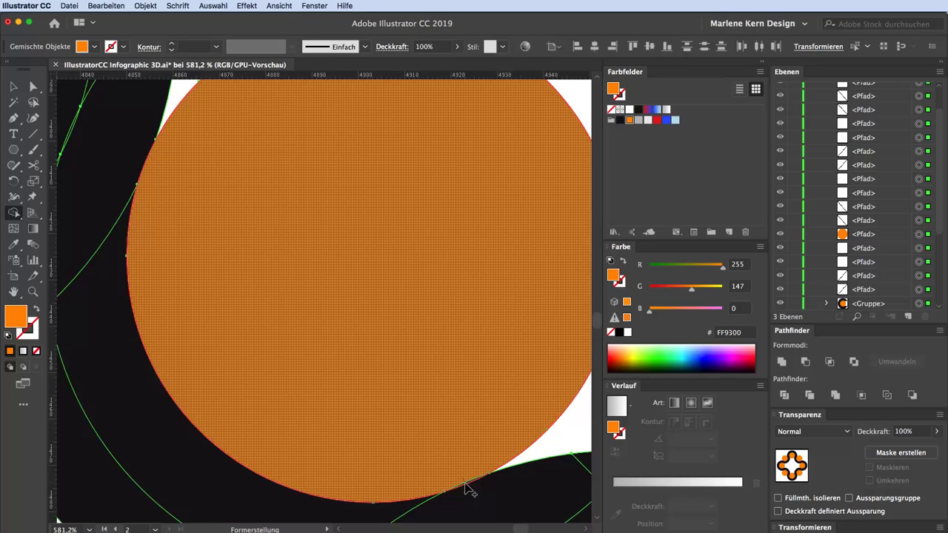
{"action": "left_click_drag", "start_coordinate": [466, 488], "coordinate": [252, 272]}
{"action": "scroll", "coordinate": [252, 273], "scroll_direction": "left", "scroll_amount": 10}
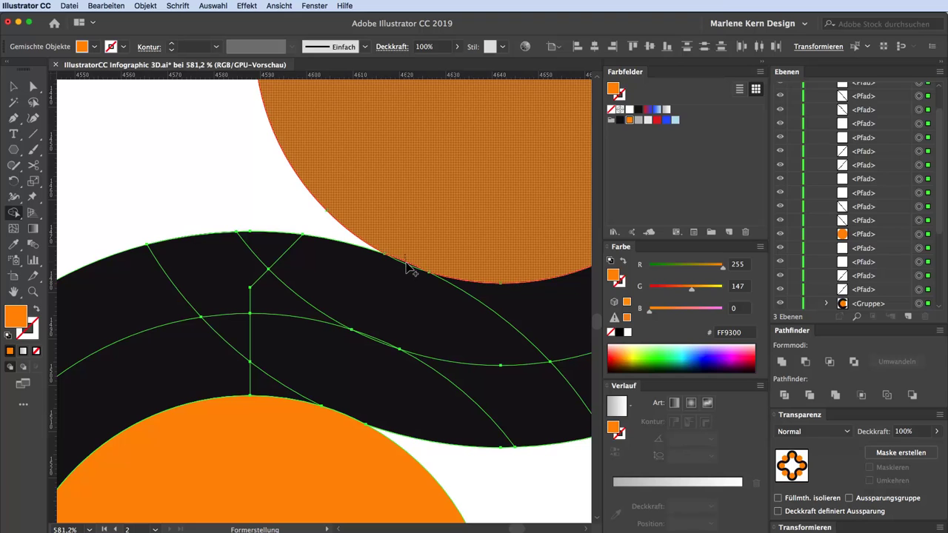
{"action": "key", "text": "space"}
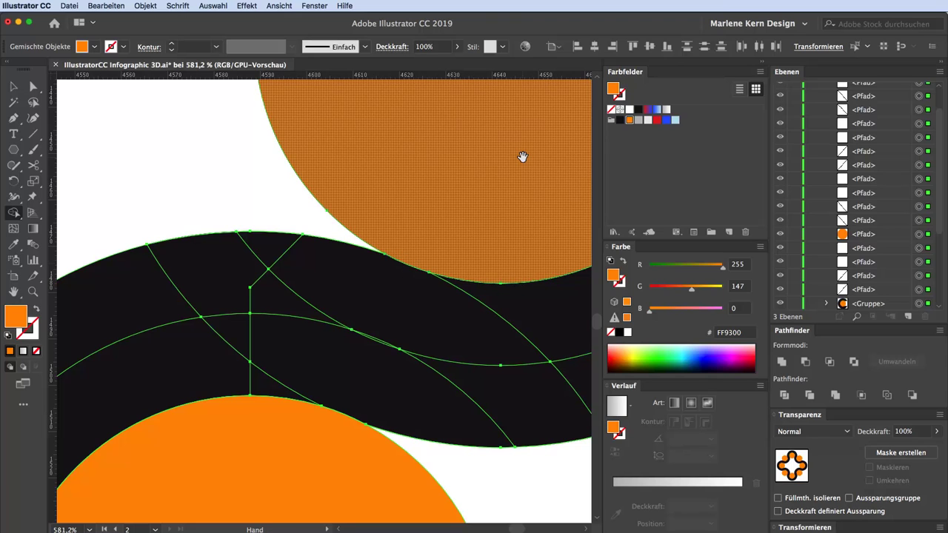
{"action": "left_click_drag", "start_coordinate": [523, 156], "coordinate": [288, 503]}
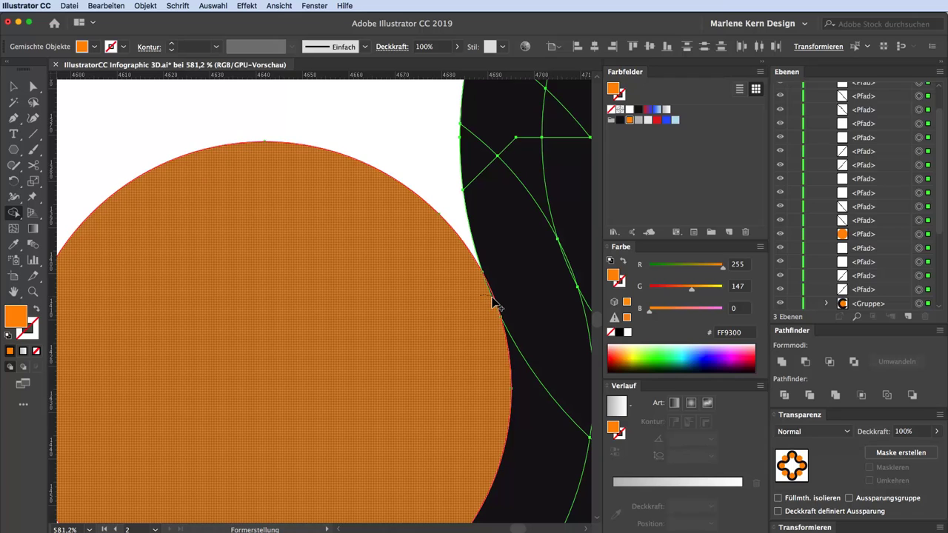
{"action": "key", "text": "super+0"}
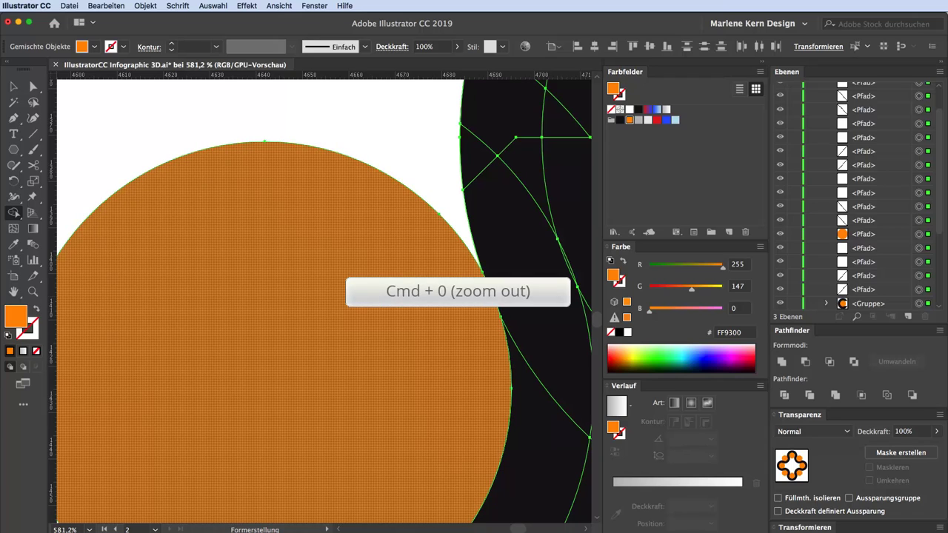
- Ungroup all the selected artwork, with the whole artboard in view
{"action": "key", "text": "super+shift+g"}
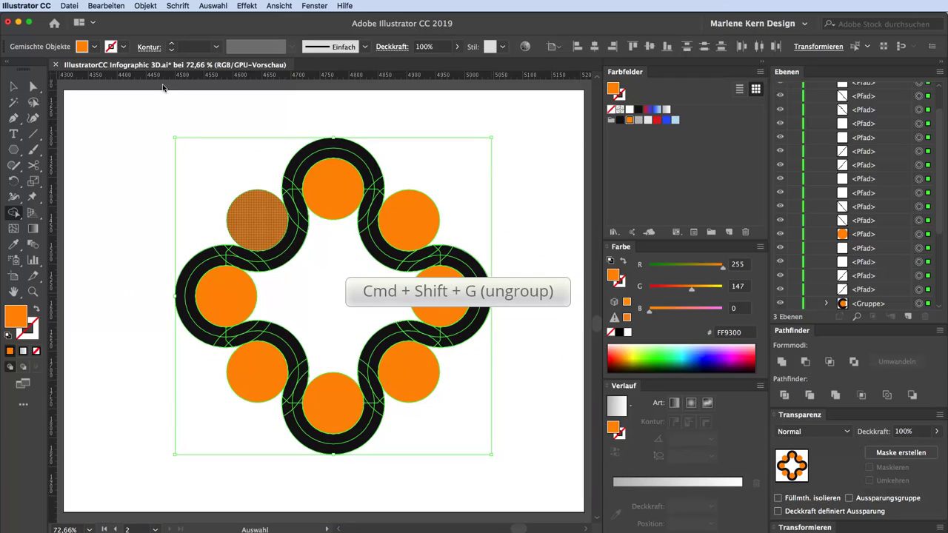
{"action": "left_click", "coordinate": [154, 5]}
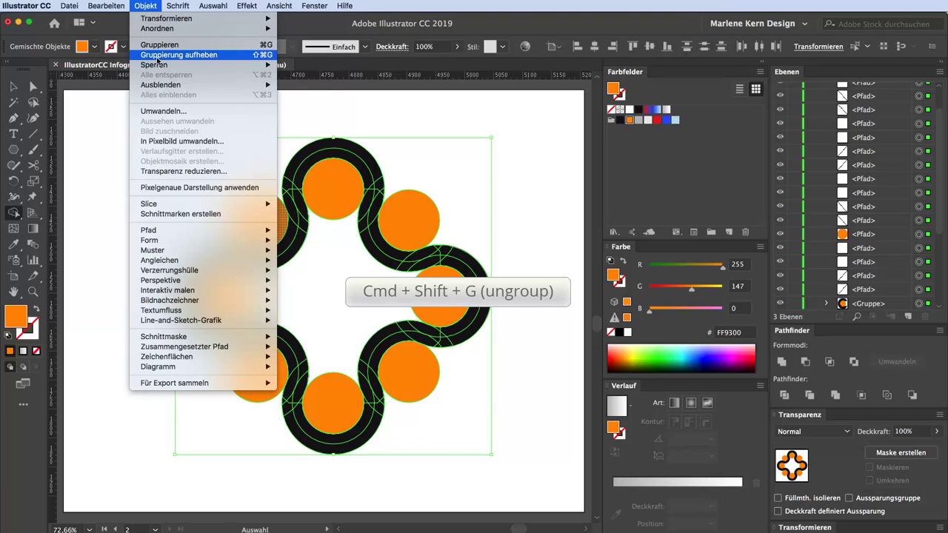
{"action": "left_click", "coordinate": [159, 58]}
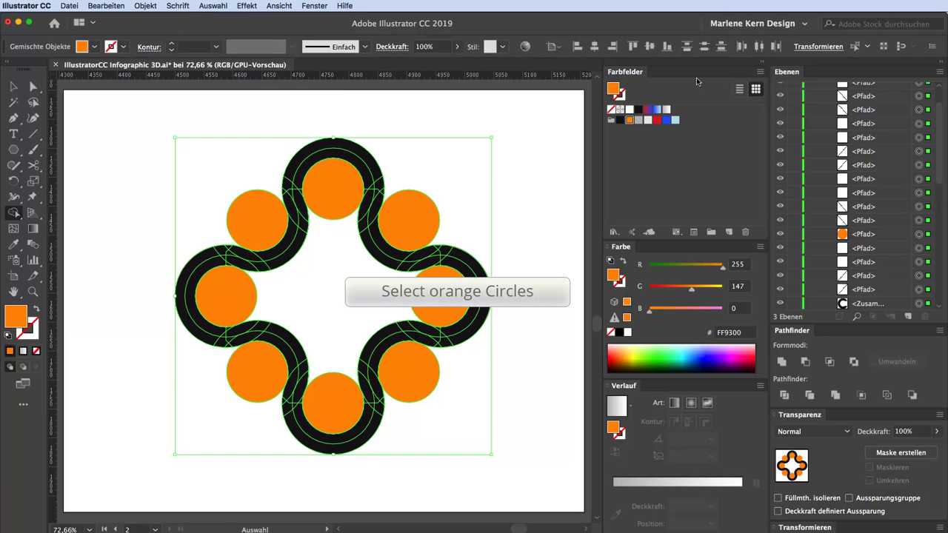
- Select only the eight full orange circle paths, group them and lock the group
{"action": "key", "text": "super+shift+a"}
{"action": "scroll", "coordinate": [934, 171], "scroll_direction": "down", "scroll_amount": 5}
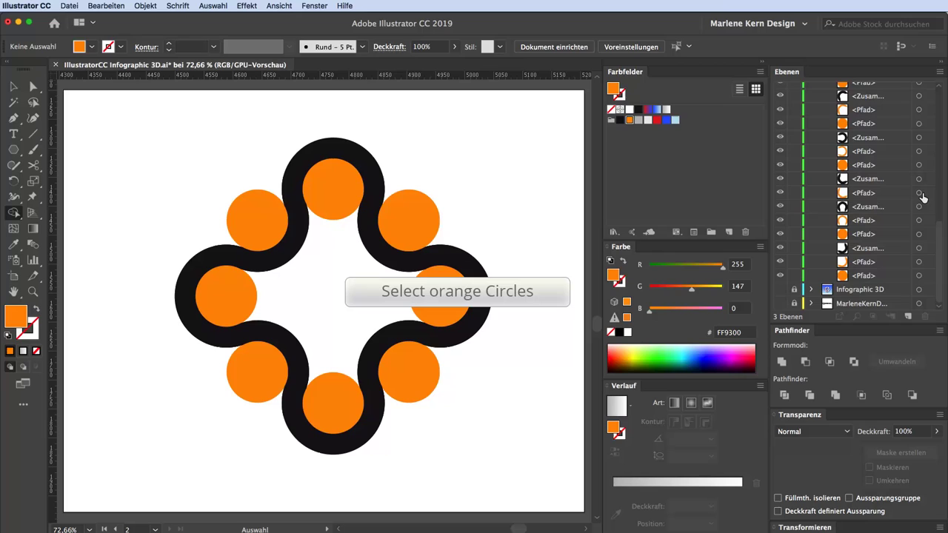
{"action": "left_click", "coordinate": [919, 276]}
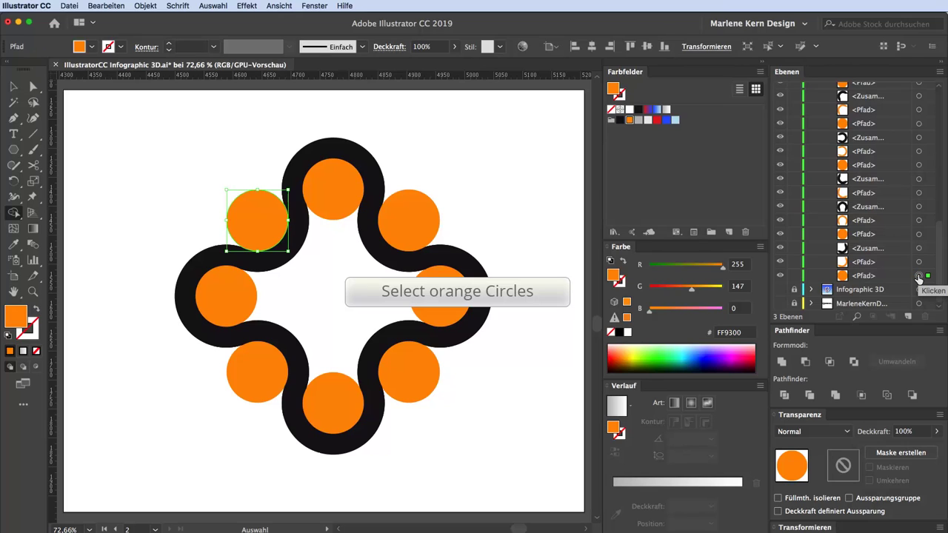
{"action": "left_click", "coordinate": [919, 237], "text": "shift"}
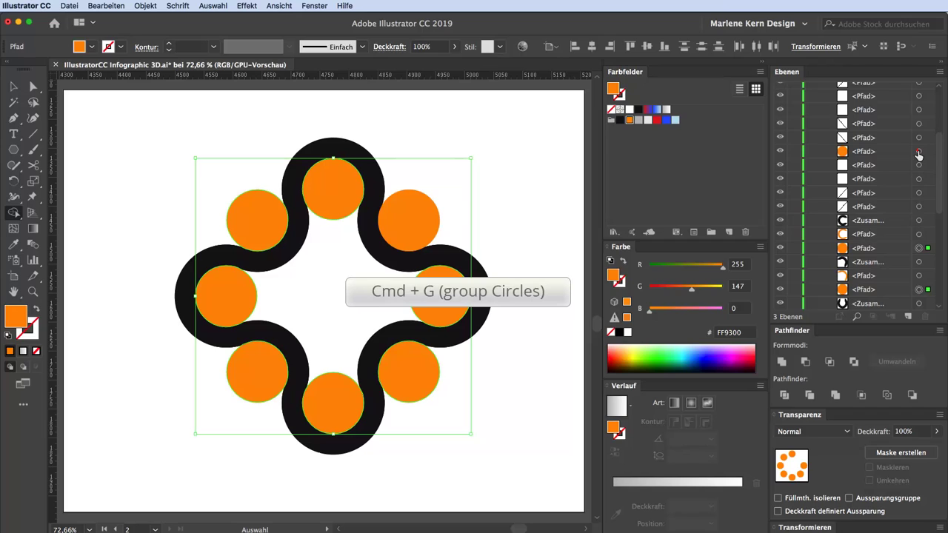
{"action": "key", "text": "super+g"}
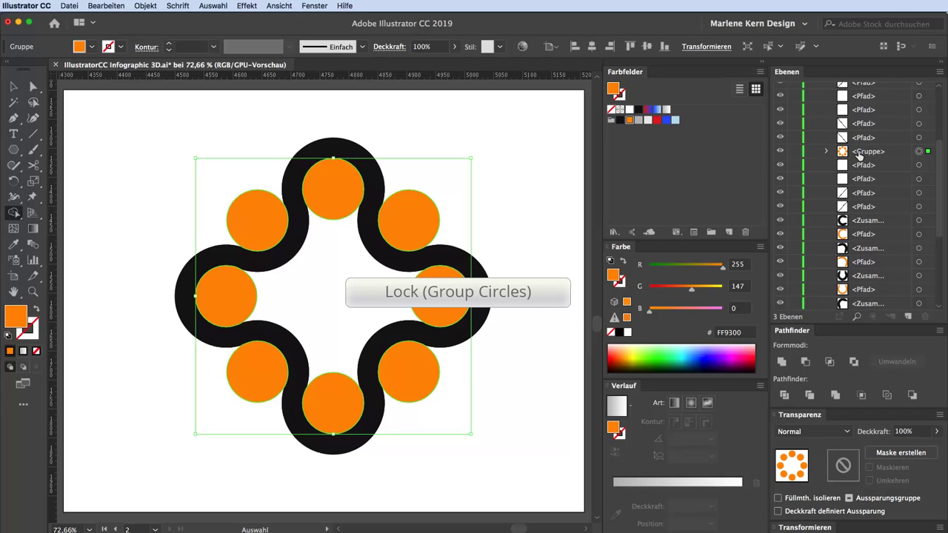
{"action": "left_click", "coordinate": [792, 151]}
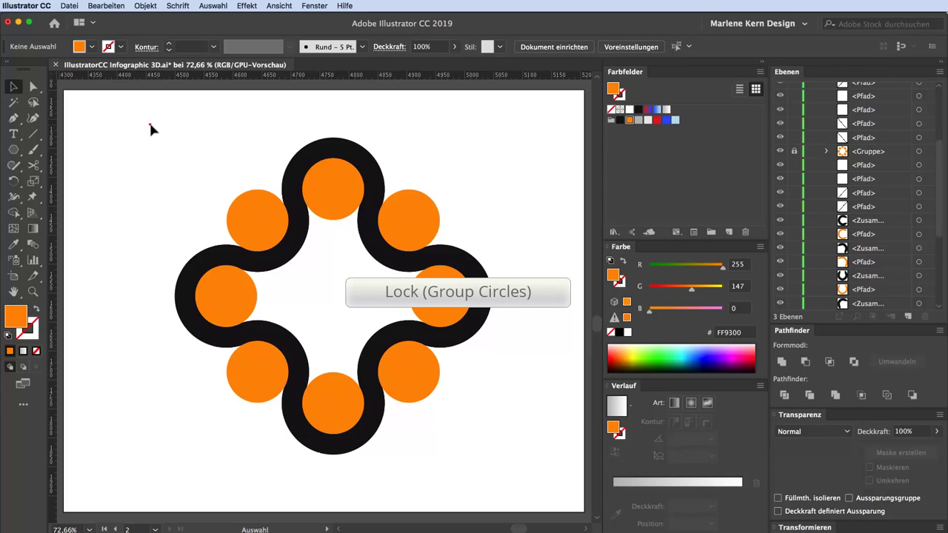
- Unite all unlocked band parts into one shape with Pathfinder and fill it with the red-to-blue gradient swatch
{"action": "left_click_drag", "start_coordinate": [150, 124], "coordinate": [539, 478]}
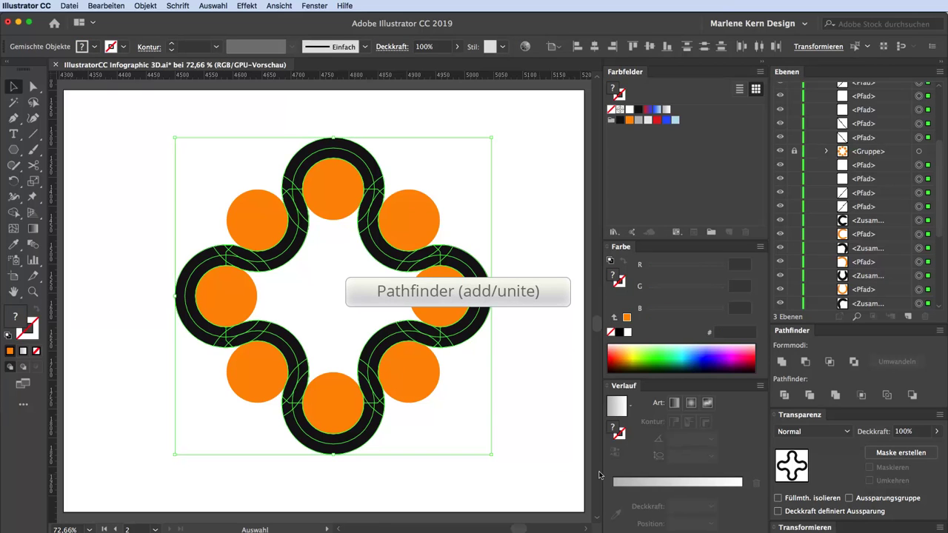
{"action": "left_click", "coordinate": [782, 362]}
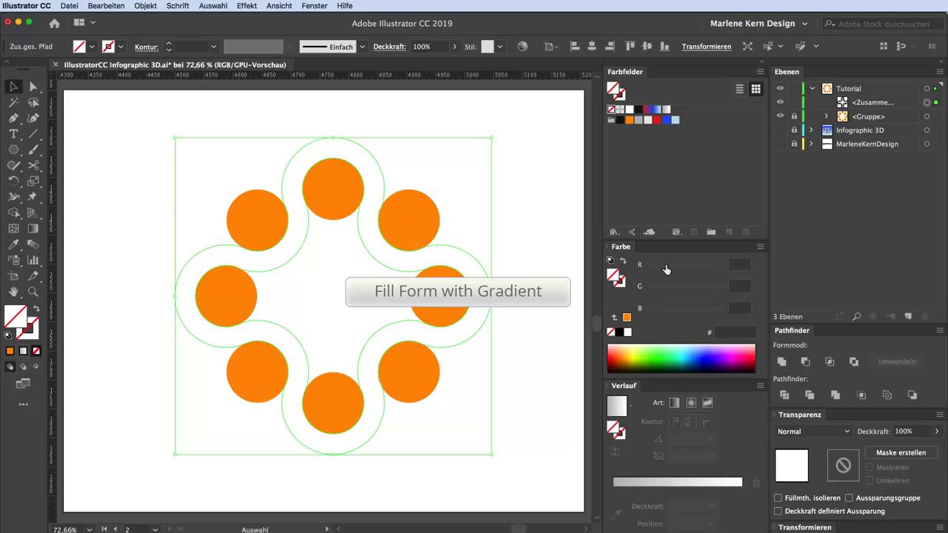
{"action": "left_click", "coordinate": [648, 111]}
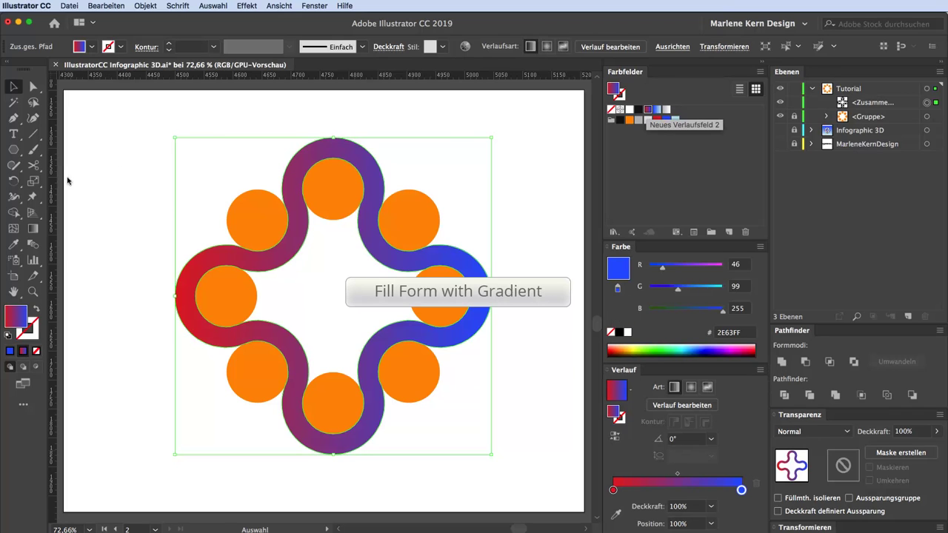
- Redirect the band's gradient diagonally at about 45°, from the lower-left circle's centre to the upper-right circle's centre, and deselect everything
{"action": "left_click", "coordinate": [32, 229]}
{"action": "left_click_drag", "start_coordinate": [258, 372], "coordinate": [409, 219]}
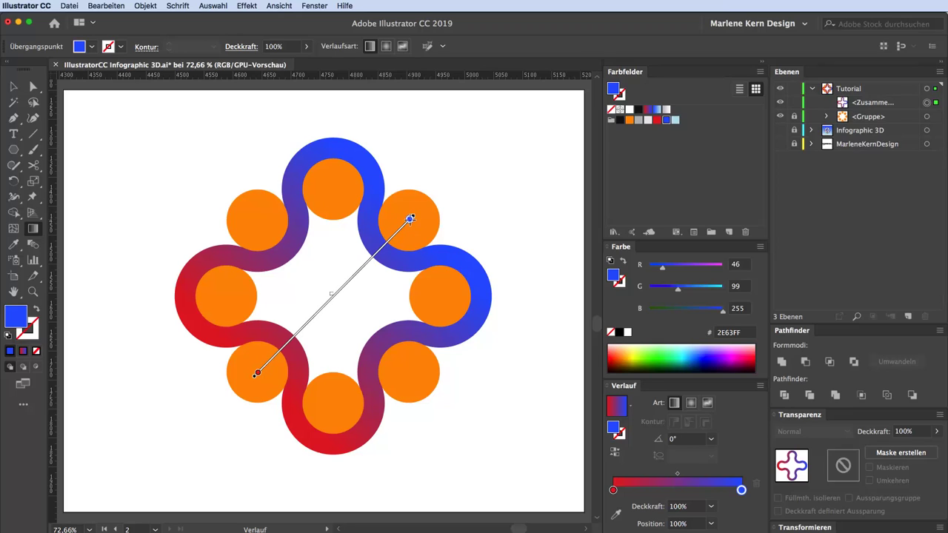
{"action": "key", "text": "shift+super+a"}
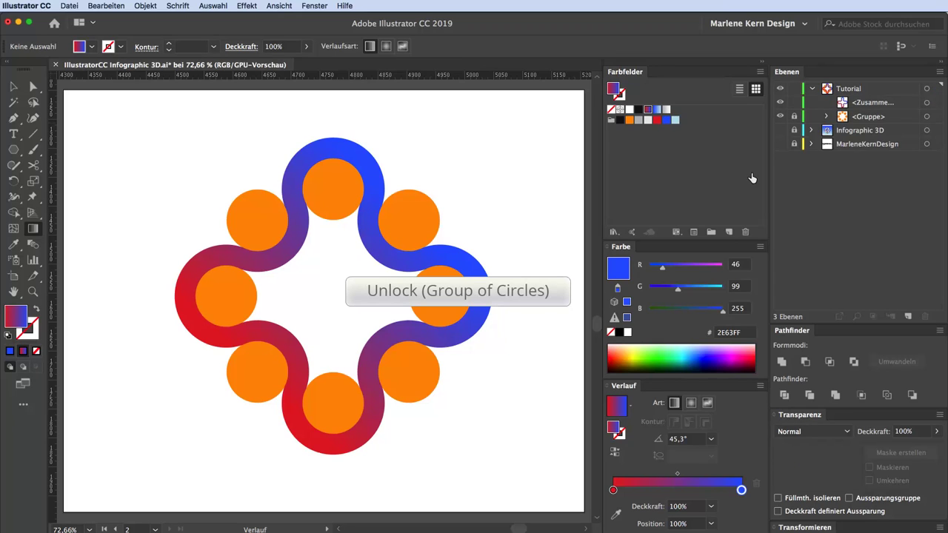
- Unlock the group of eight orange circles, select it and fill it with the light grey-to-white gradient swatch
{"action": "left_click", "coordinate": [794, 116]}
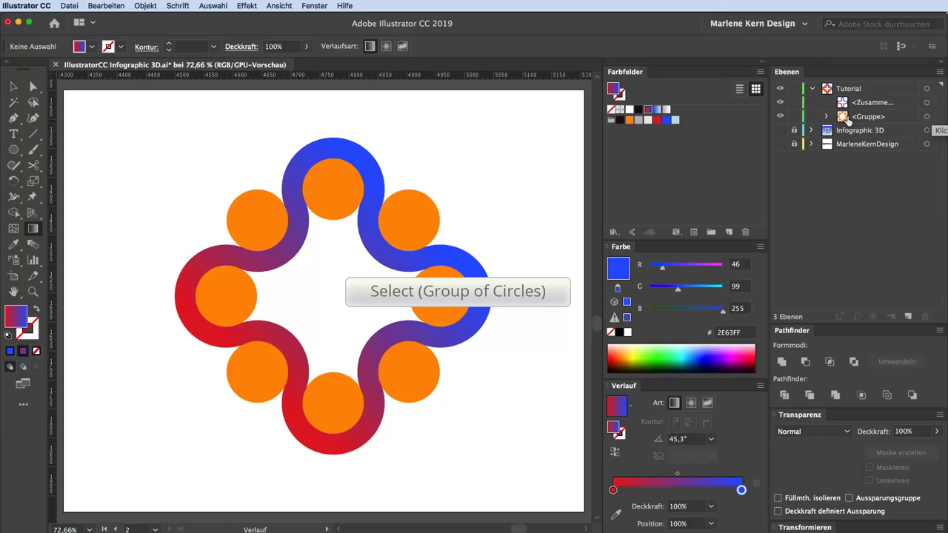
{"action": "left_click", "coordinate": [926, 116]}
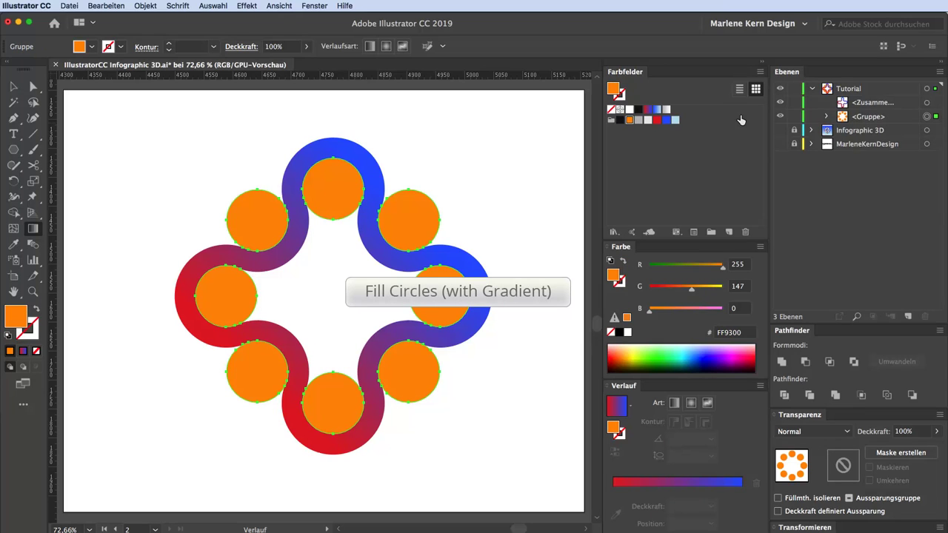
{"action": "left_click", "coordinate": [666, 109]}
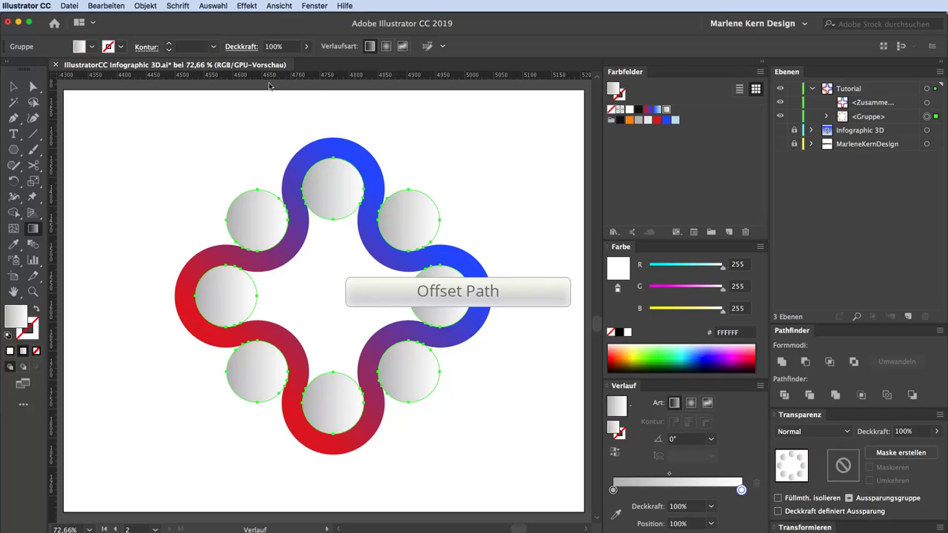
- Offset the circle paths by -3 px with mitred corners and reverse the gradient of the resulting inner circles
{"action": "left_click", "coordinate": [138, 5]}
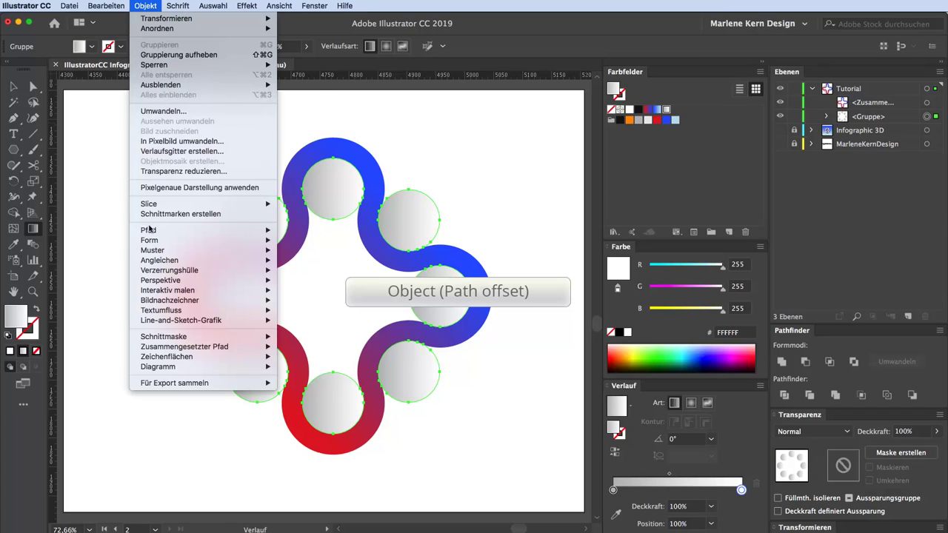
{"action": "mouse_move", "coordinate": [148, 233]}
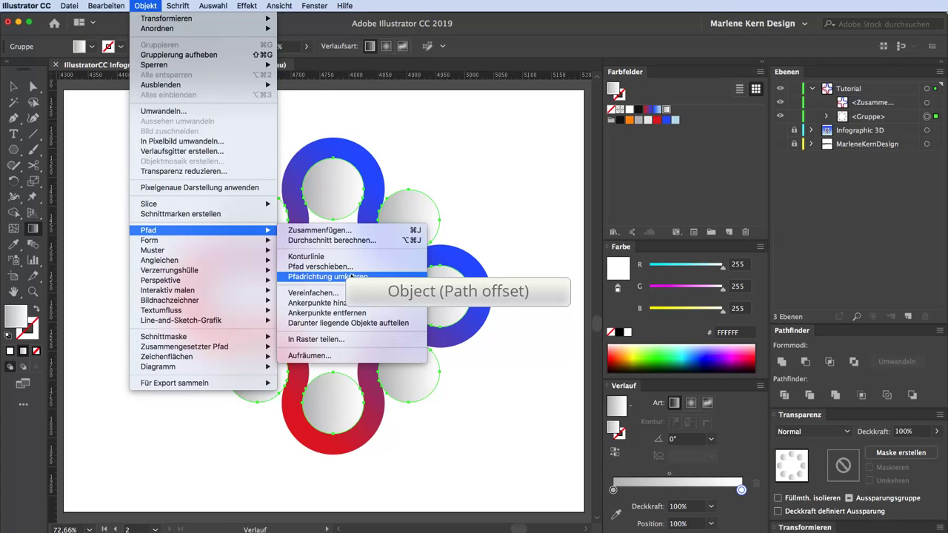
{"action": "left_click", "coordinate": [348, 268]}
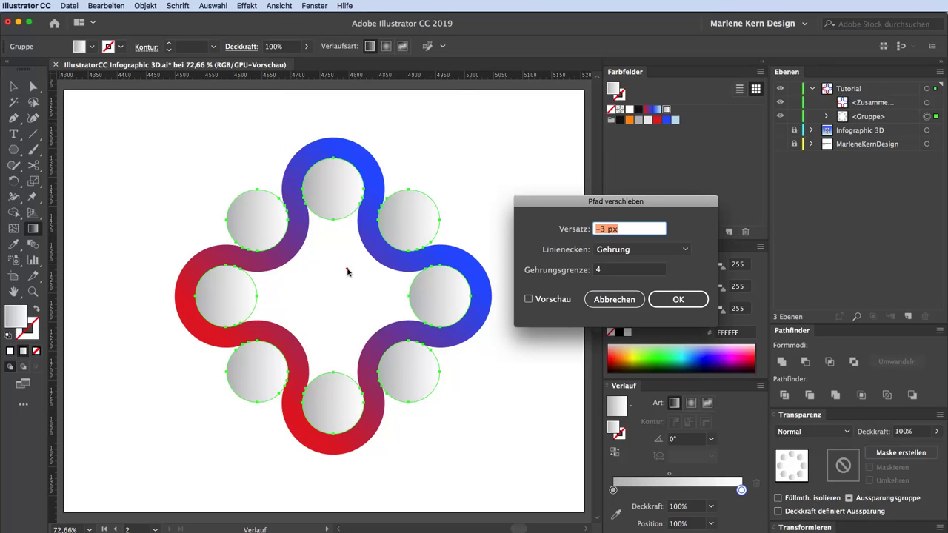
{"action": "left_click", "coordinate": [529, 299]}
{"action": "left_click", "coordinate": [687, 299]}
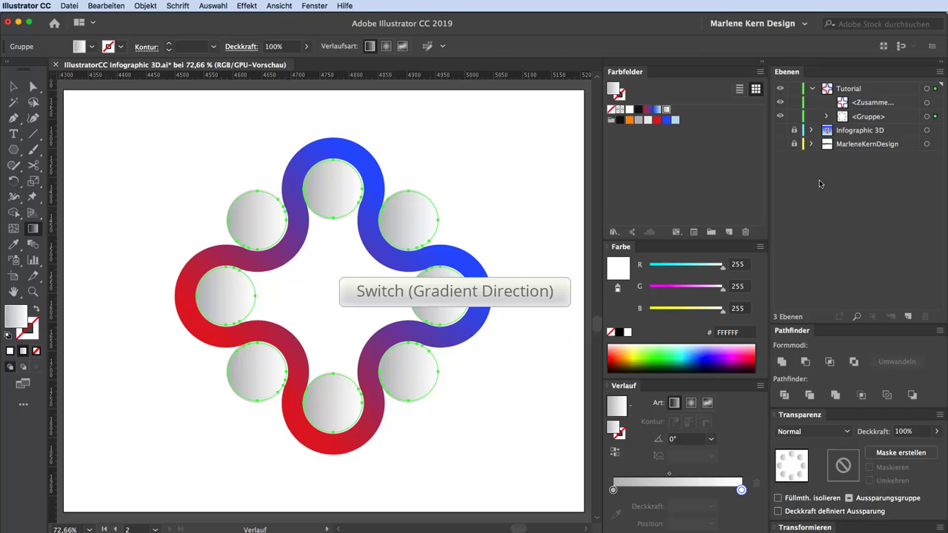
{"action": "left_click", "coordinate": [827, 116]}
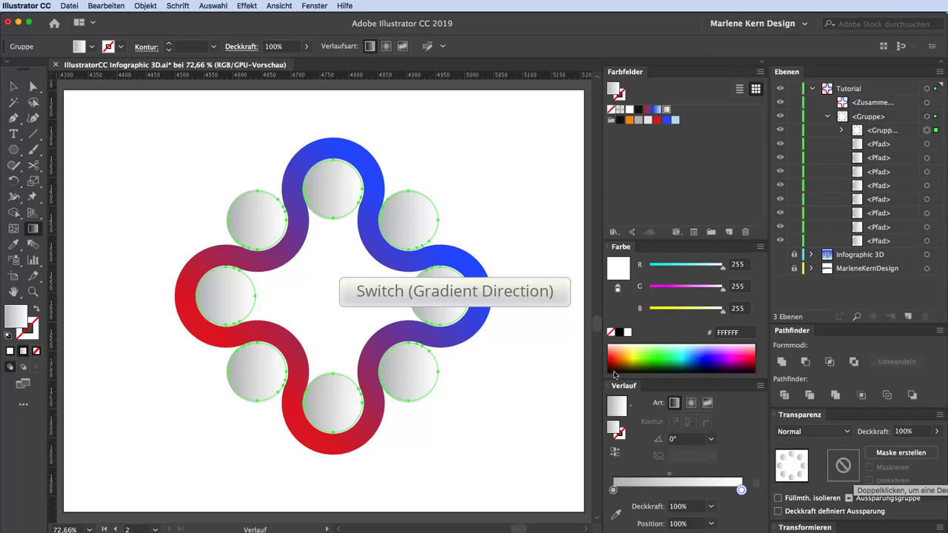
{"action": "left_click", "coordinate": [615, 451]}
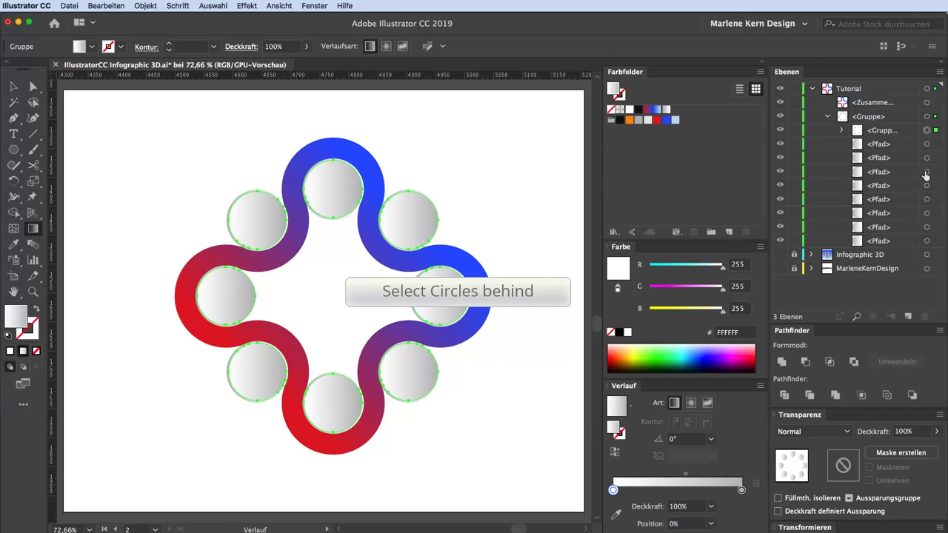
- Select the eight original full-size circle paths behind the inner circles and group them
{"action": "left_click", "coordinate": [926, 144]}
{"action": "left_click", "coordinate": [927, 158], "text": "shift"}
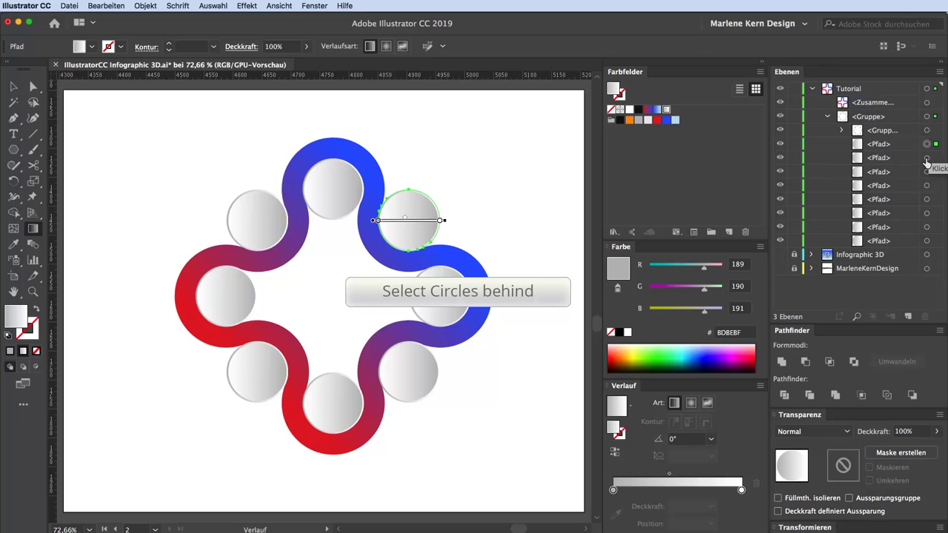
{"action": "left_click", "coordinate": [927, 172], "text": "shift"}
{"action": "left_click", "coordinate": [927, 185], "text": "shift"}
{"action": "left_click", "coordinate": [927, 199], "text": "shift"}
{"action": "left_click", "coordinate": [926, 213], "text": "shift"}
{"action": "left_click", "coordinate": [927, 226], "text": "shift"}
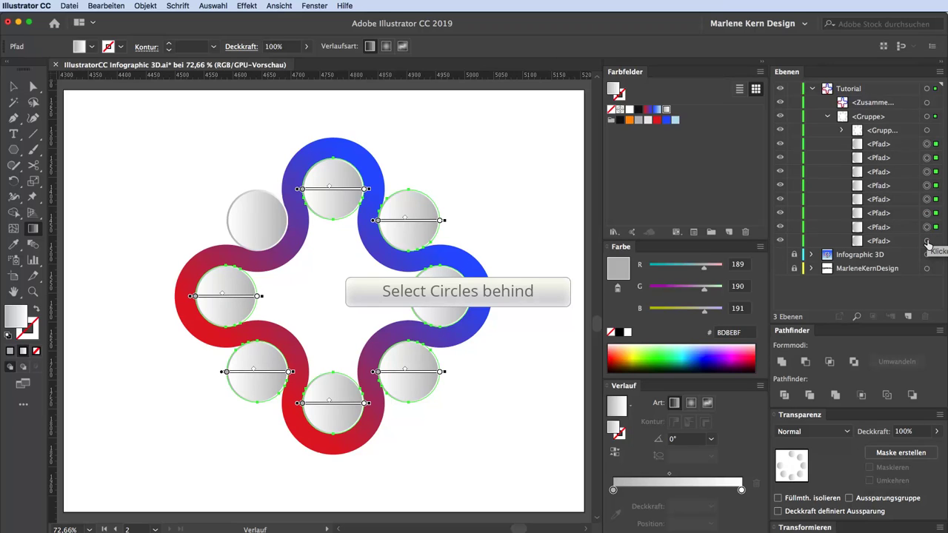
{"action": "left_click", "coordinate": [927, 241], "text": "shift"}
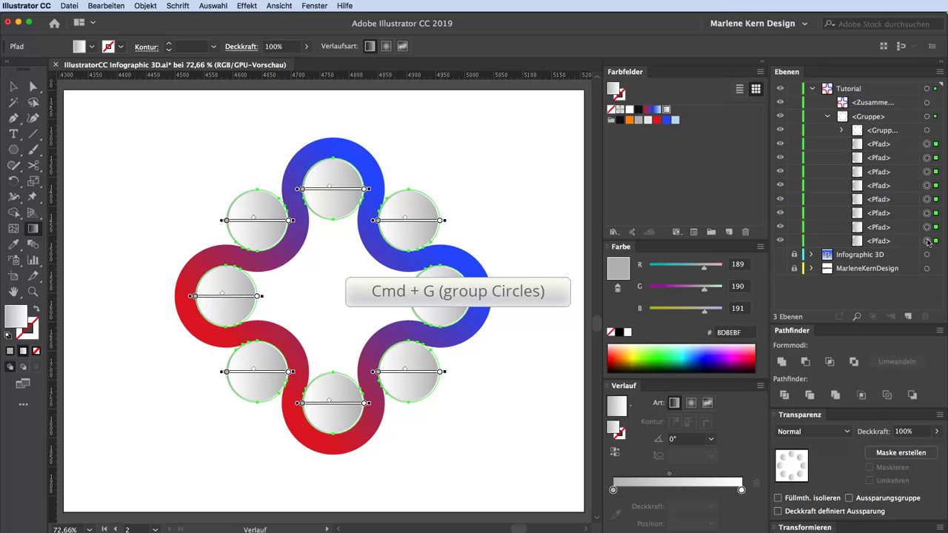
{"action": "key", "text": "super+g"}
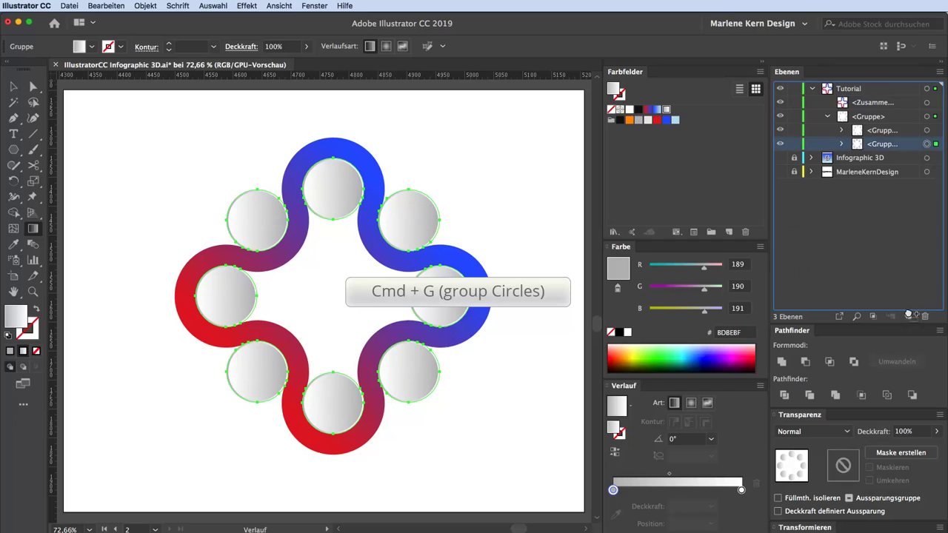
- Duplicate the group of full-size circles in front of the other circles and fill the copy with black
{"action": "left_click_drag", "start_coordinate": [908, 316], "coordinate": [909, 316]}
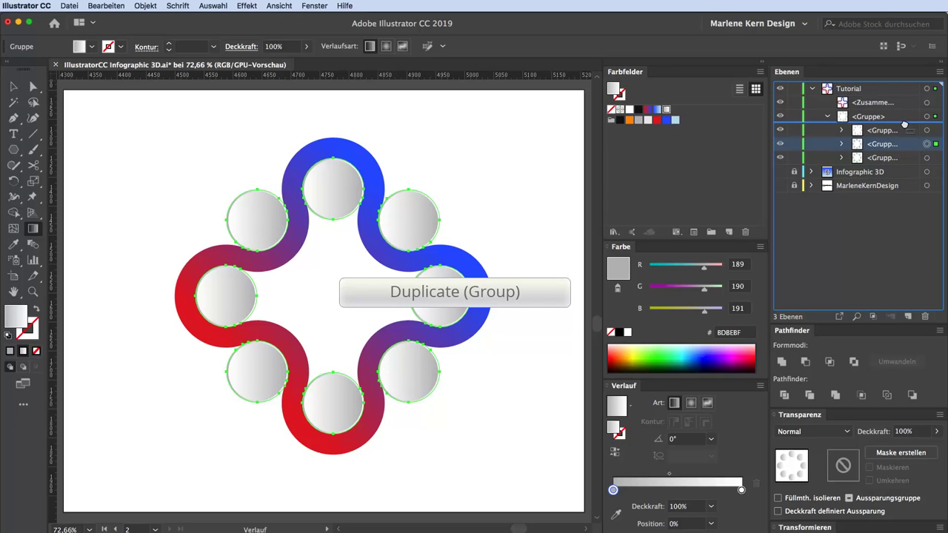
{"action": "key", "text": "super+shift+bracketright"}
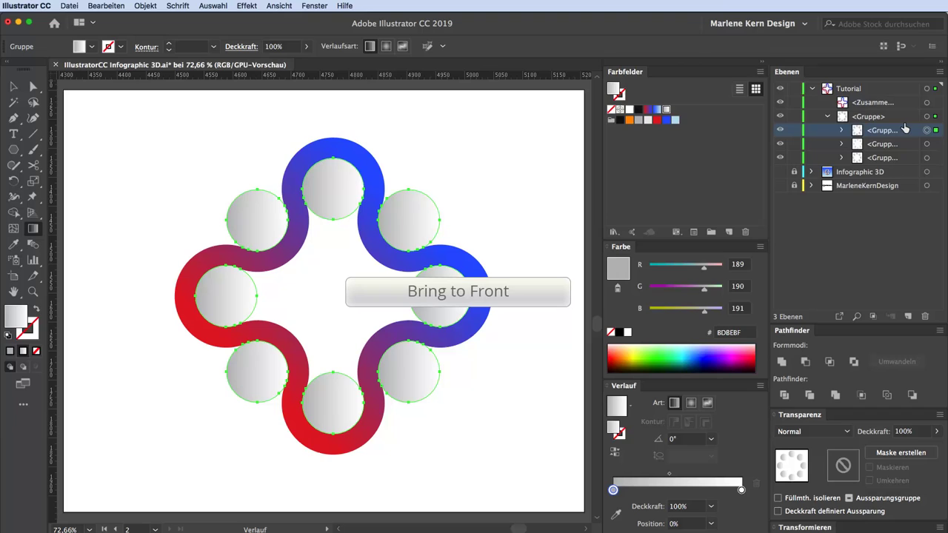
{"action": "left_click", "coordinate": [638, 109]}
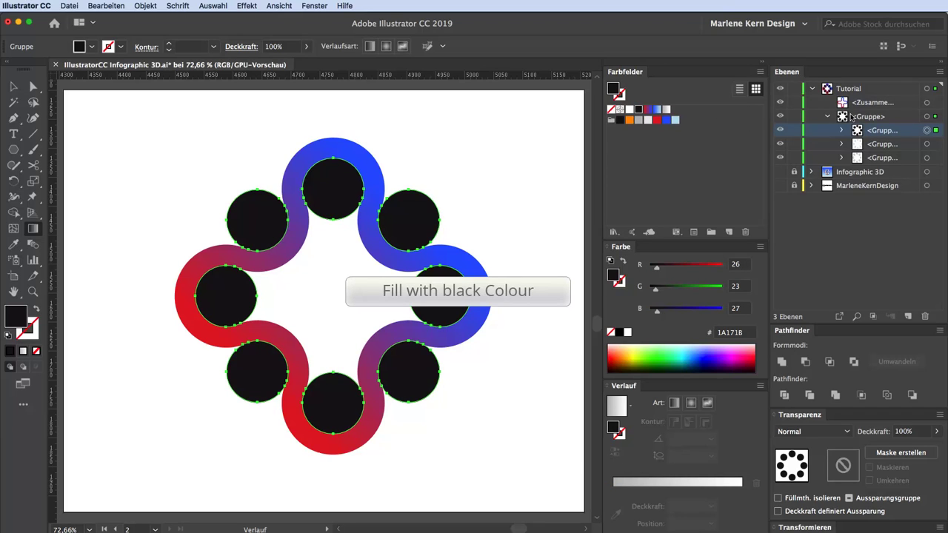
{"action": "left_click", "coordinate": [909, 131]}
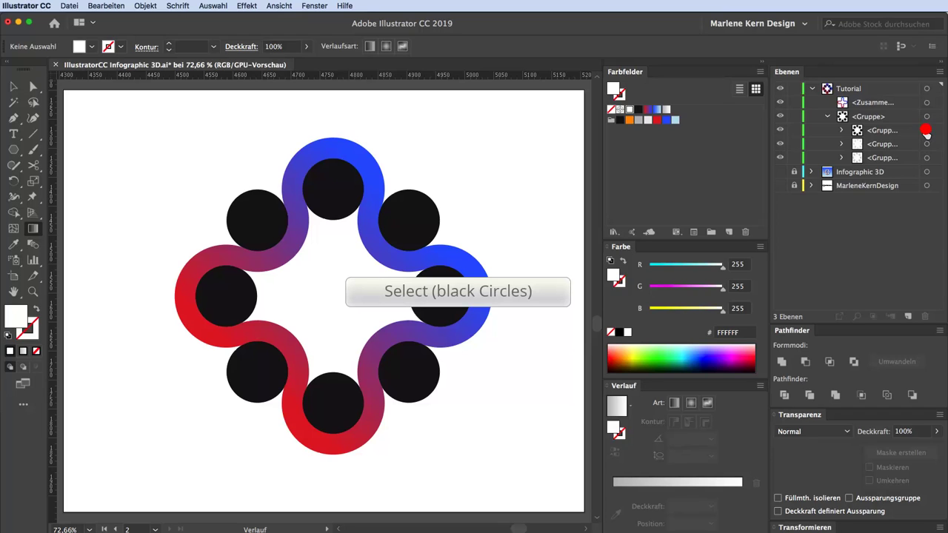
- Place a white-filled copy of the black circle group behind the black circles, offset diagonally at 45° towards the lower right
{"action": "left_click", "coordinate": [925, 131]}
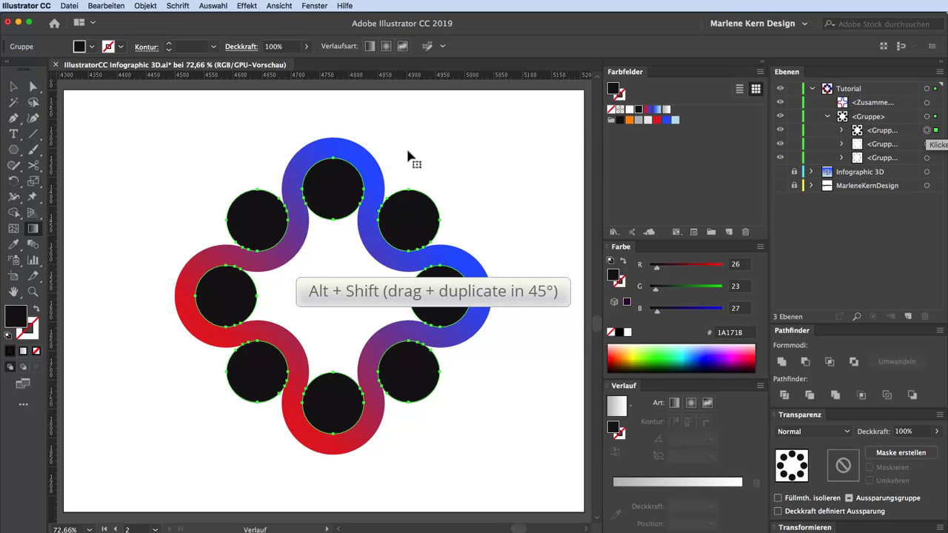
{"action": "key", "text": "v"}
{"action": "left_click_drag", "start_coordinate": [334, 182], "coordinate": [354, 203]}
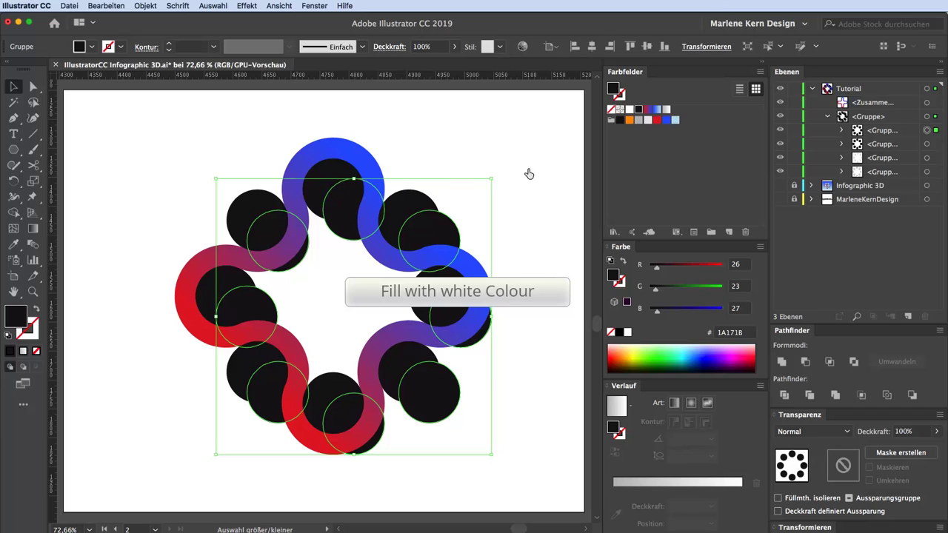
{"action": "left_click", "coordinate": [629, 110]}
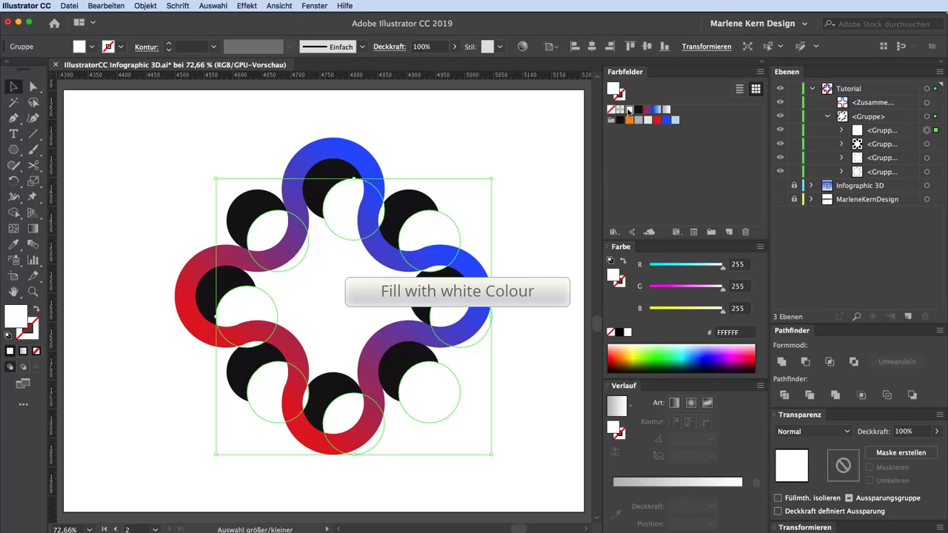
{"action": "left_click_drag", "start_coordinate": [911, 130], "coordinate": [910, 152]}
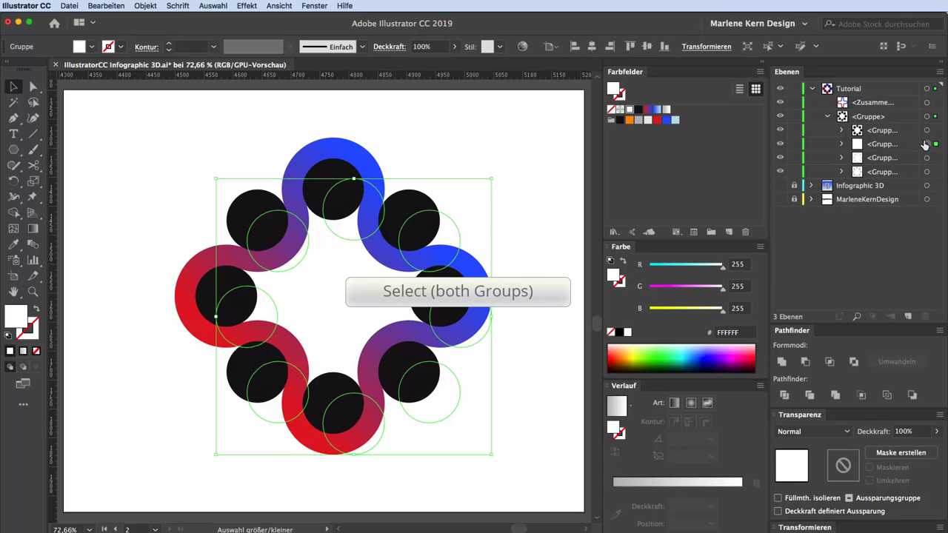
- Select both the black and the white circle groups and make a blend between them
{"action": "left_click", "coordinate": [926, 131]}
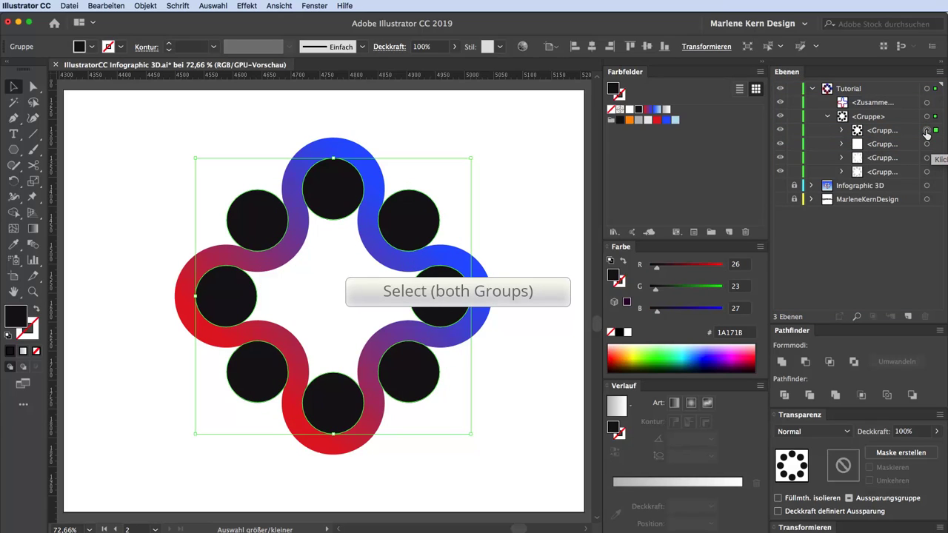
{"action": "left_click", "coordinate": [927, 144], "text": "shift"}
{"action": "key", "text": "super+alt+b"}
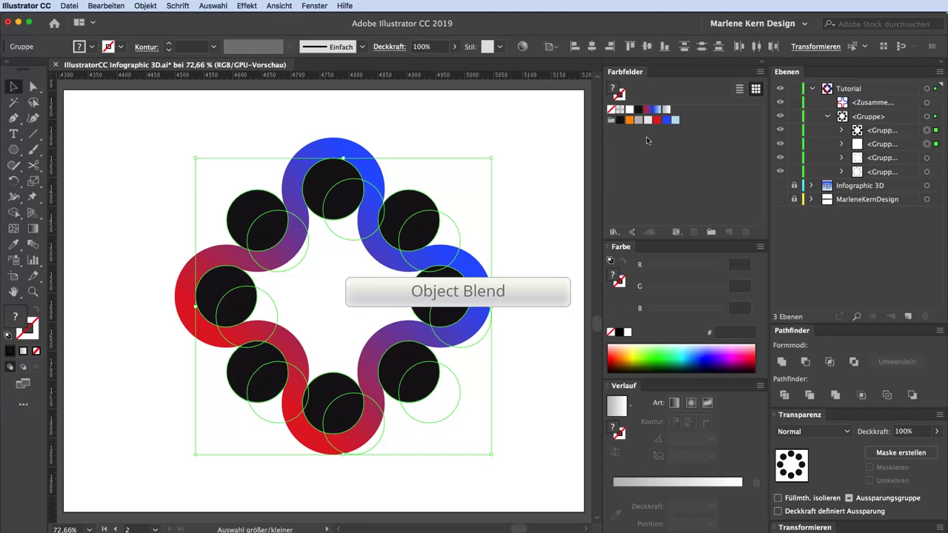
{"action": "left_click", "coordinate": [146, 6]}
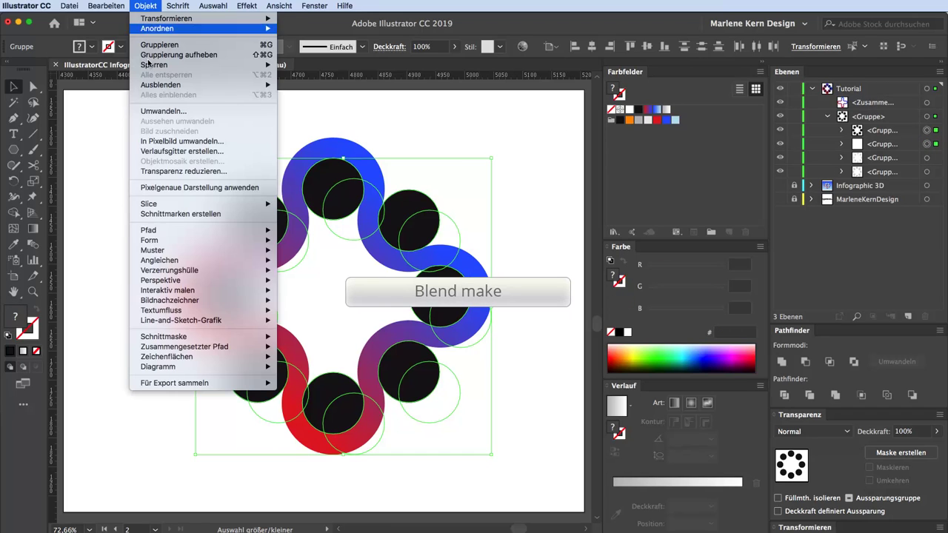
{"action": "mouse_move", "coordinate": [164, 261]}
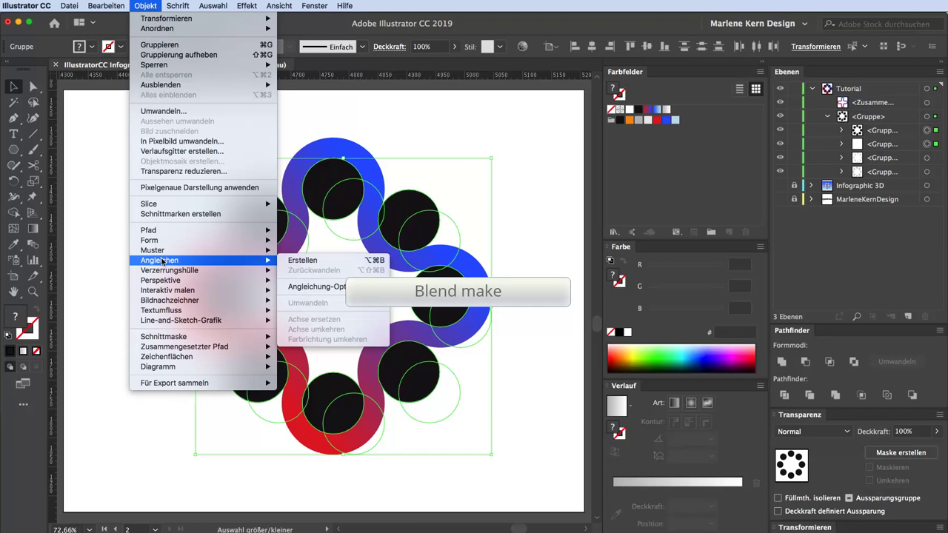
{"action": "left_click", "coordinate": [298, 261]}
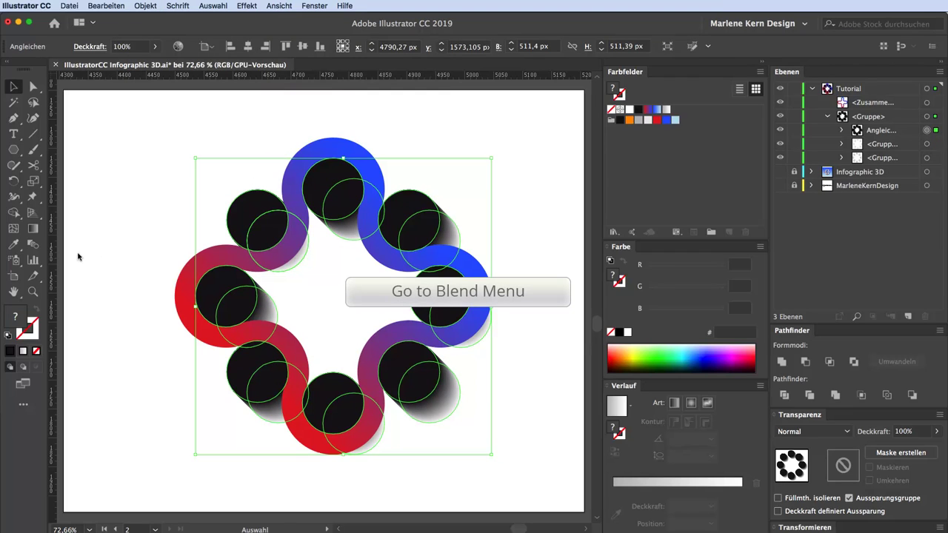
- Set the blend's spacing to Specified Steps (Festgelegte Stufen) with 1000 steps
{"action": "left_click", "coordinate": [30, 245]}
{"action": "double_click", "coordinate": [30, 246]}
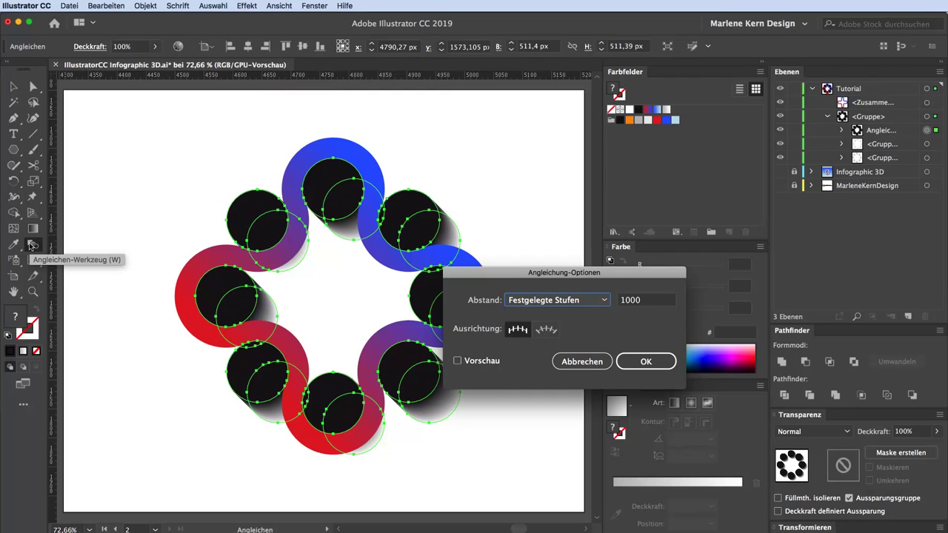
{"action": "left_click", "coordinate": [458, 361]}
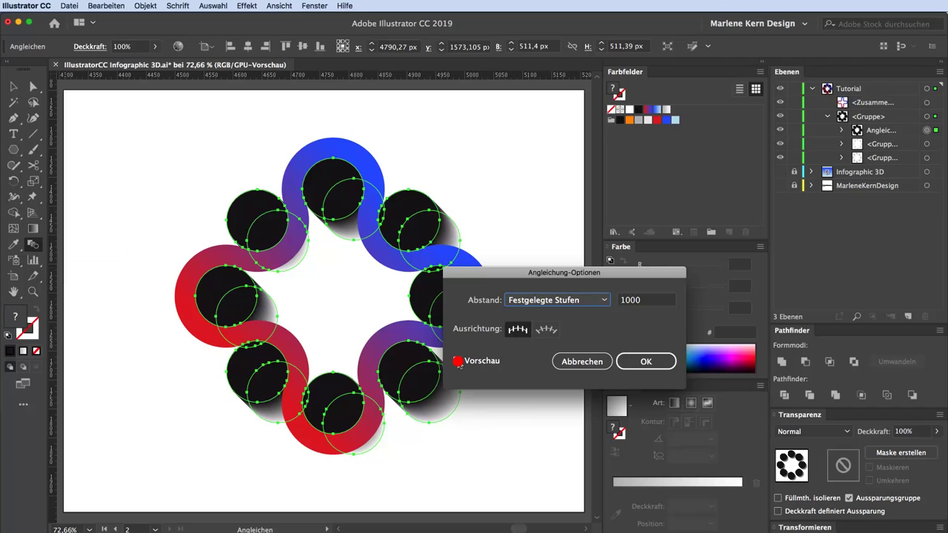
{"action": "key", "text": "Return"}
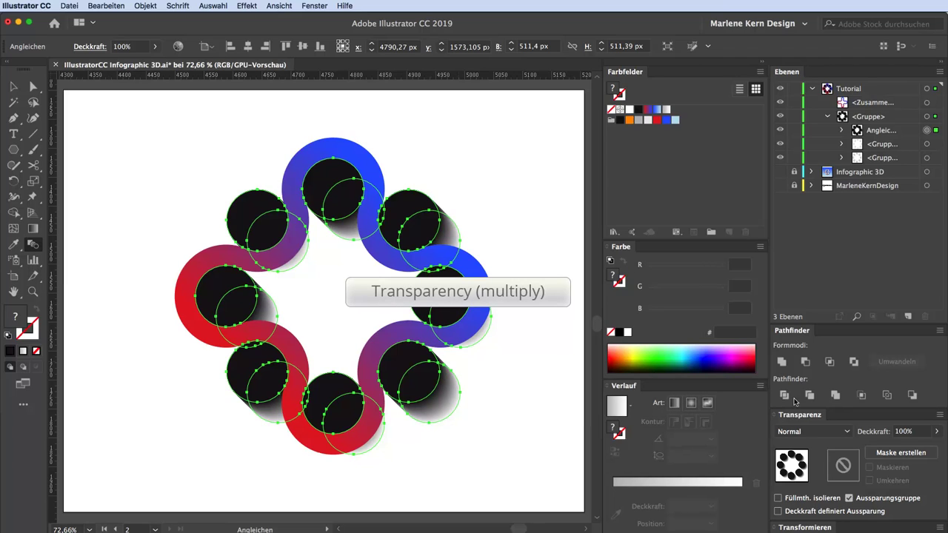
- Set the shadow blend's blending mode to Multiply (Multiplizieren) and its opacity to 43%
{"action": "left_click", "coordinate": [824, 434]}
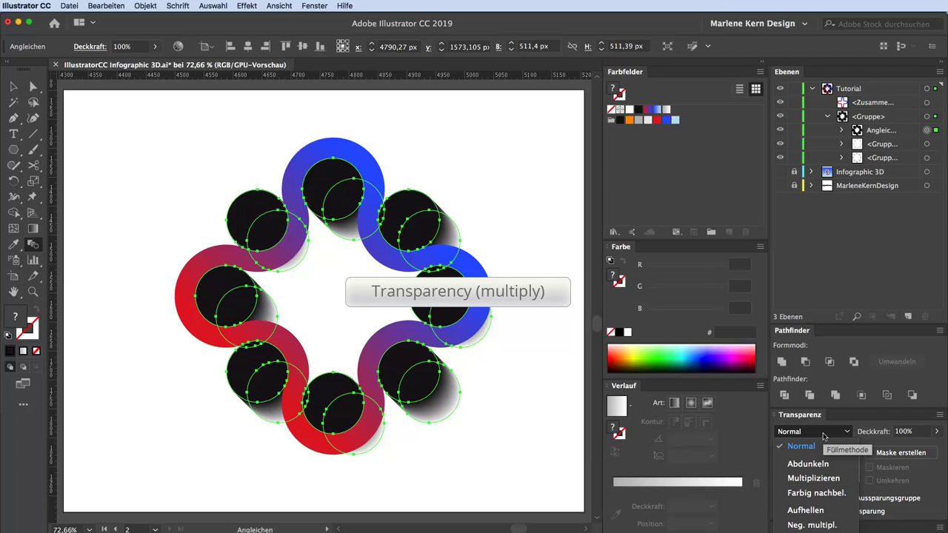
{"action": "left_click", "coordinate": [811, 480]}
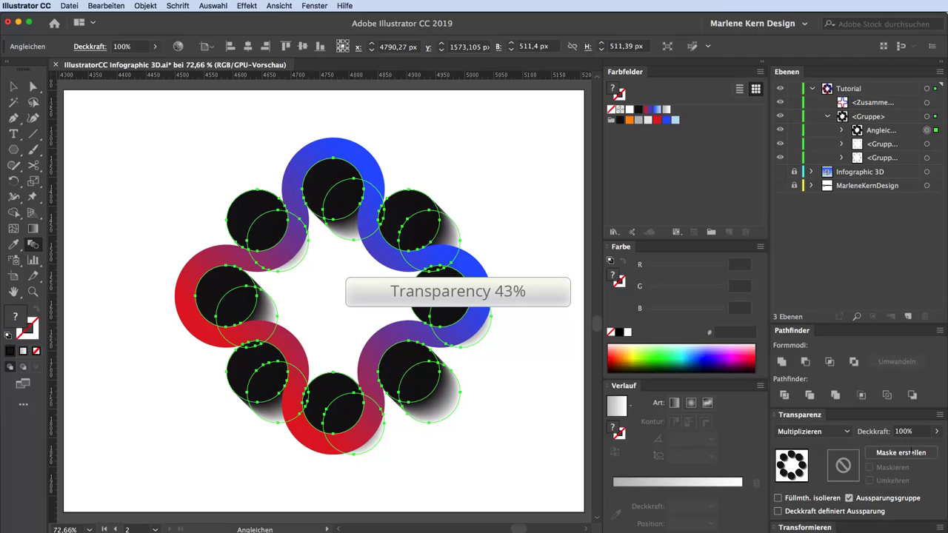
{"action": "left_click", "coordinate": [904, 431]}
{"action": "type", "text": "43"}
{"action": "key", "text": "Return"}
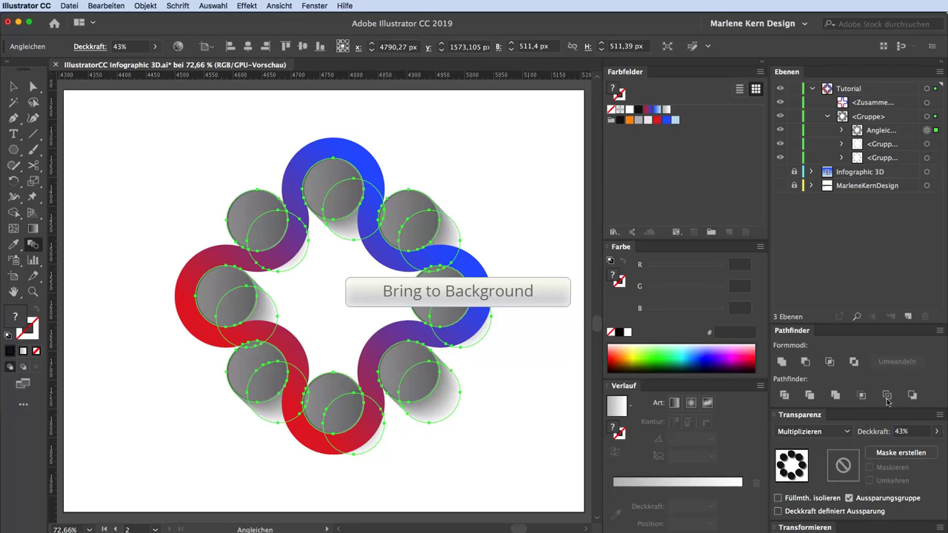
- Move the shadow blend below both circle groups in the layer order, and the wavy band below the blend
{"action": "left_click_drag", "start_coordinate": [912, 132], "coordinate": [907, 177]}
{"action": "left_click", "coordinate": [889, 118]}
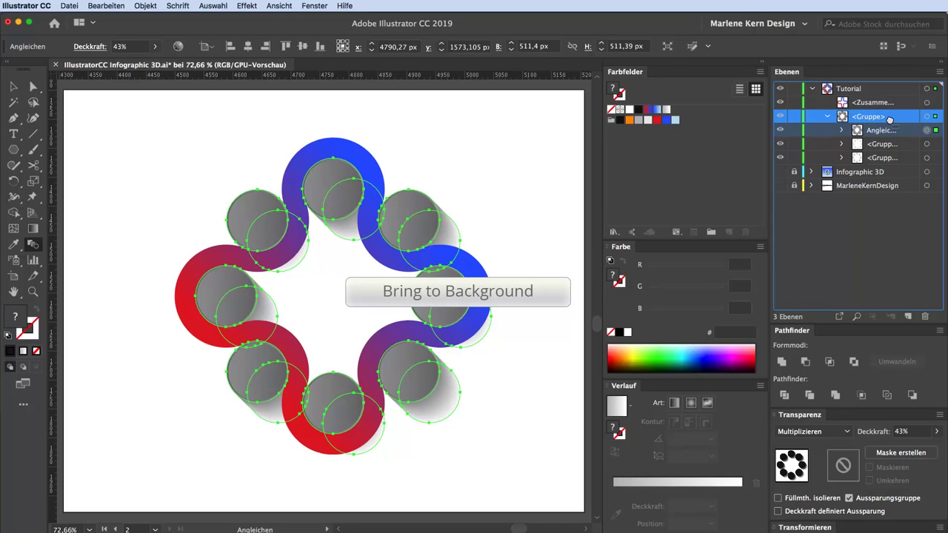
{"action": "left_click_drag", "start_coordinate": [890, 119], "coordinate": [892, 166]}
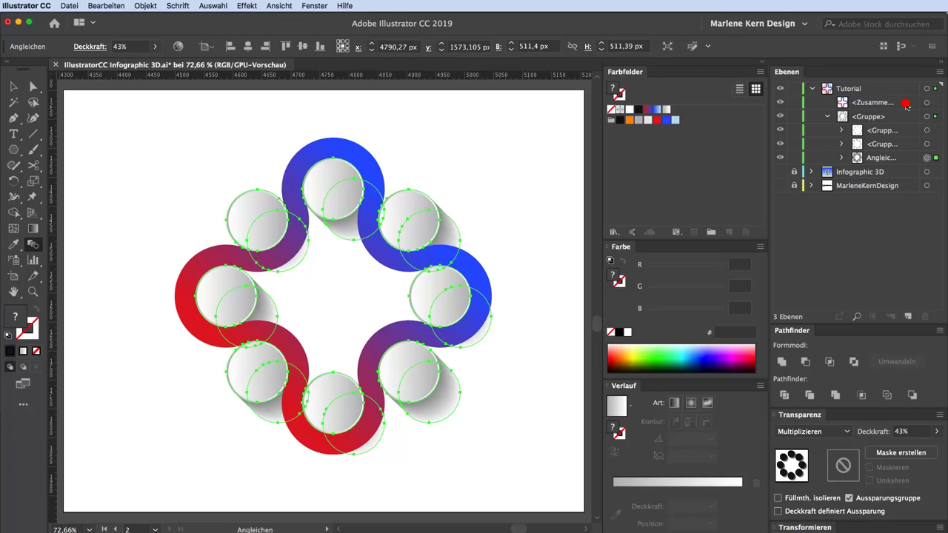
{"action": "left_click_drag", "start_coordinate": [904, 104], "coordinate": [897, 171]}
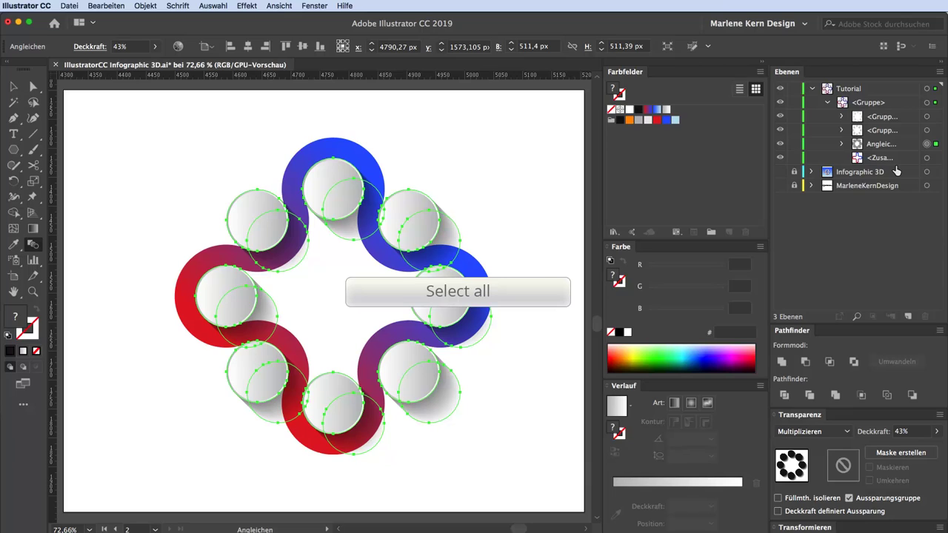
- Select the entire infographic group and centre it horizontally and vertically on the artboard (An Zeichenfläche ausrichten)
{"action": "left_click", "coordinate": [926, 103]}
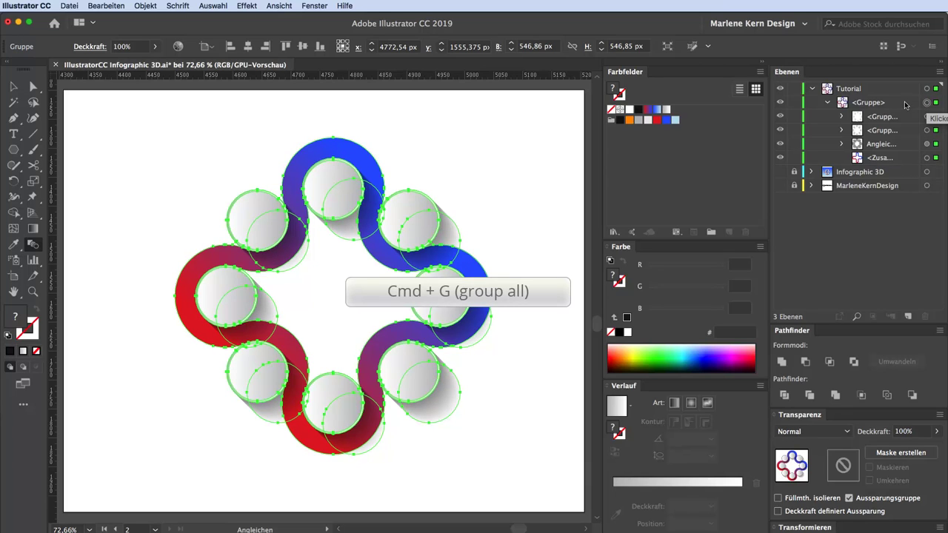
{"action": "left_click", "coordinate": [907, 105]}
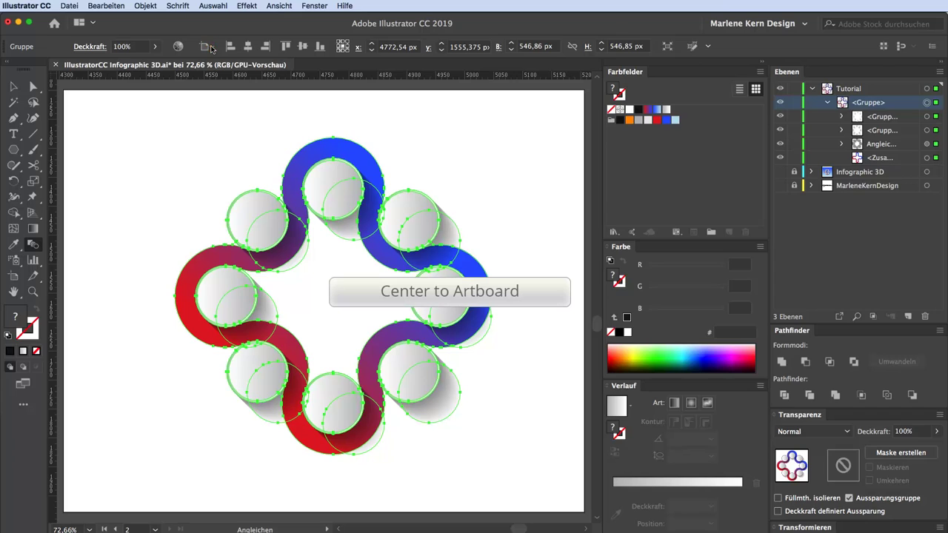
{"action": "left_click", "coordinate": [209, 46]}
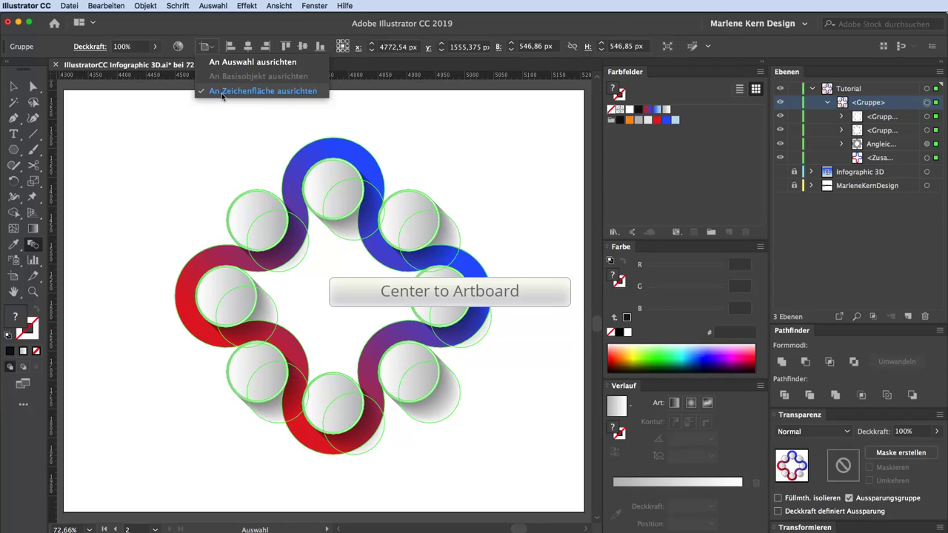
{"action": "left_click", "coordinate": [223, 93]}
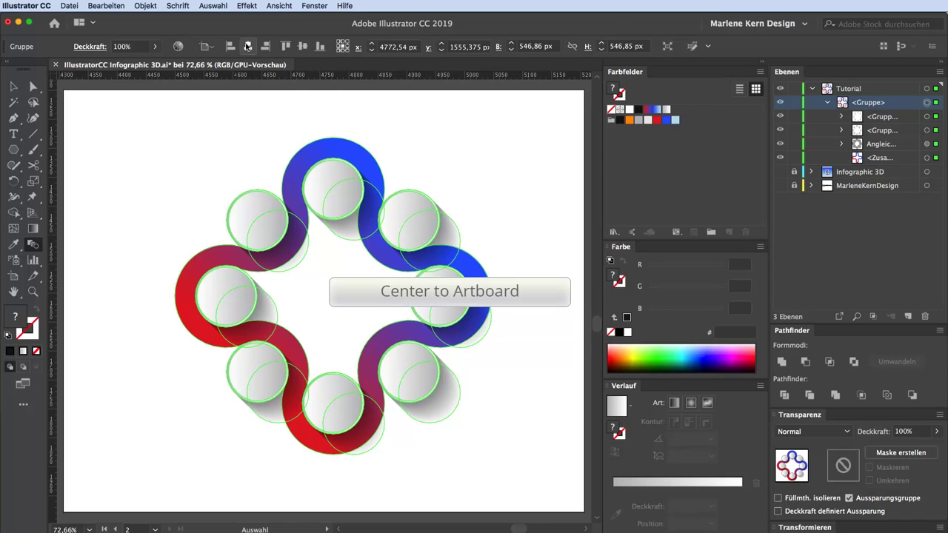
{"action": "left_click", "coordinate": [247, 46]}
{"action": "left_click", "coordinate": [302, 46]}
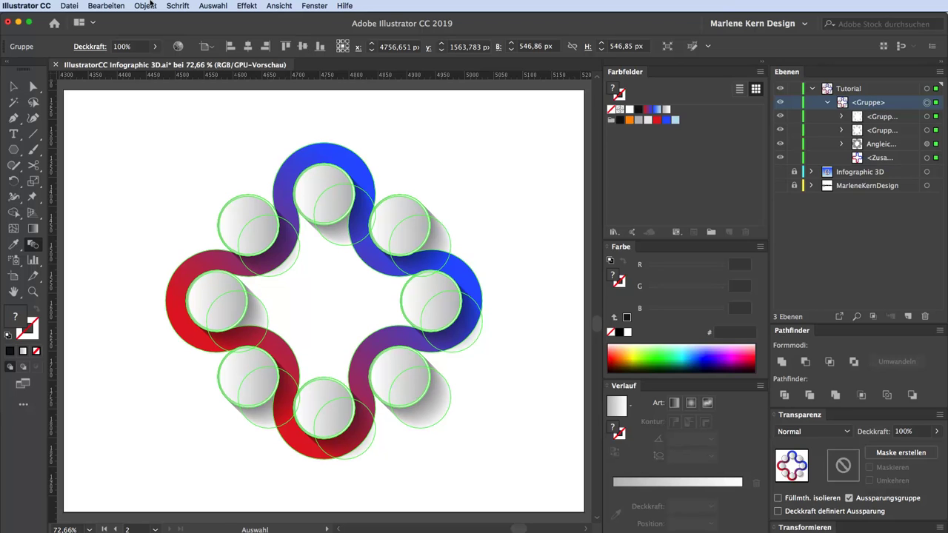
- Scale the infographic group uniformly to 110% and deselect it
{"action": "left_click", "coordinate": [147, 6]}
{"action": "mouse_move", "coordinate": [149, 20]}
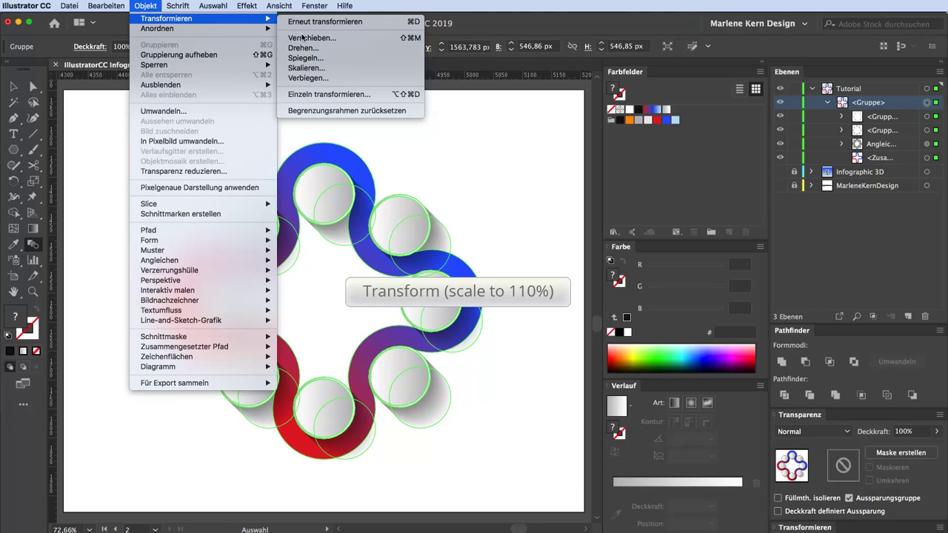
{"action": "left_click", "coordinate": [313, 71]}
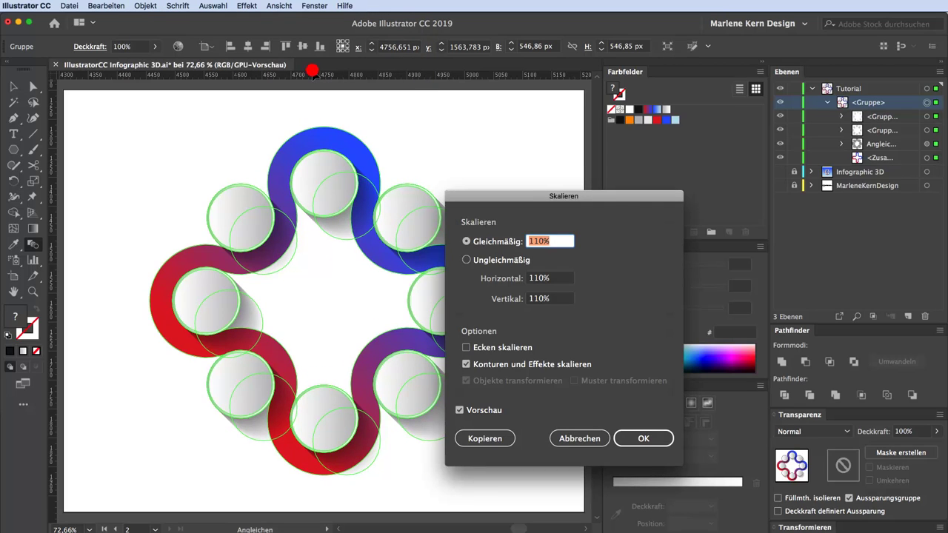
{"action": "key", "text": "Return"}
{"action": "key", "text": "super+shift+a"}
- Draw a rectangle covering the whole artboard, filled with the blue to light-blue gradient swatch
{"action": "left_click", "coordinate": [14, 149]}
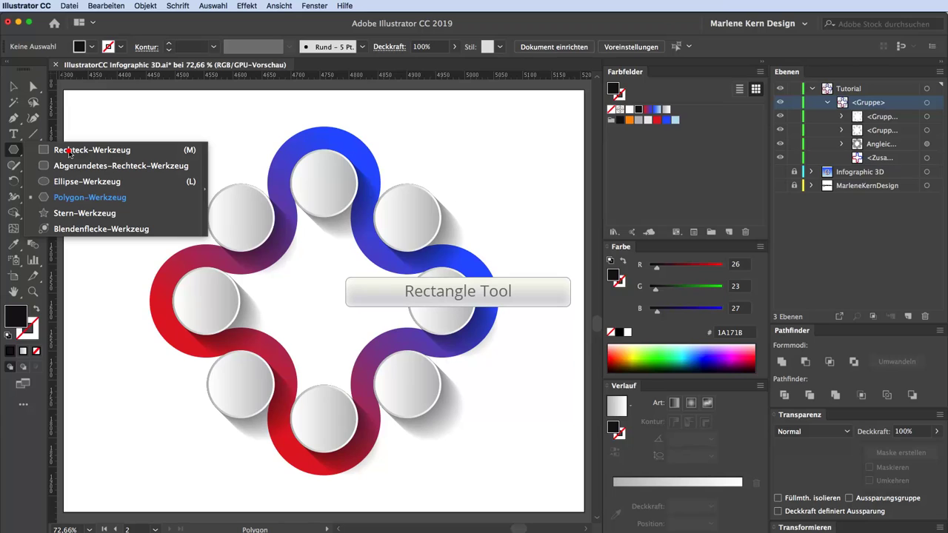
{"action": "left_click", "coordinate": [69, 151]}
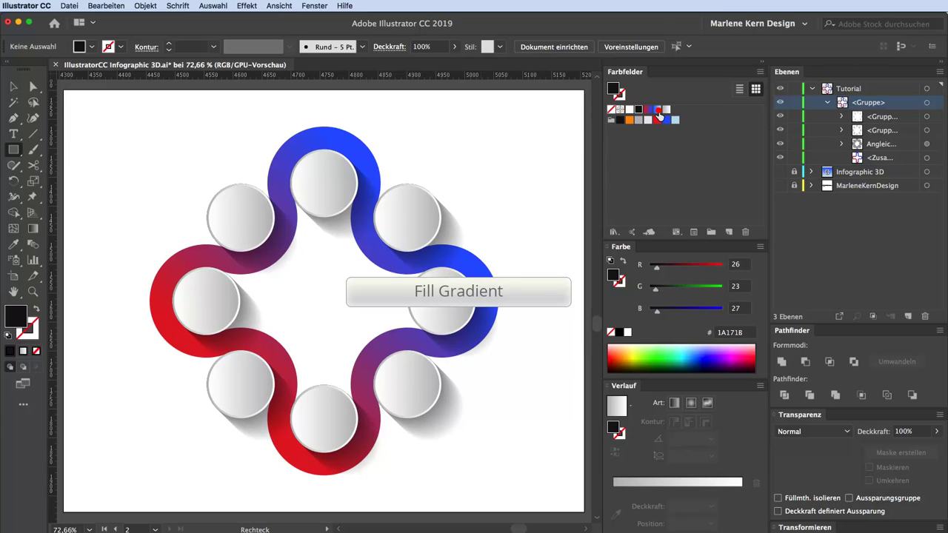
{"action": "left_click", "coordinate": [658, 111]}
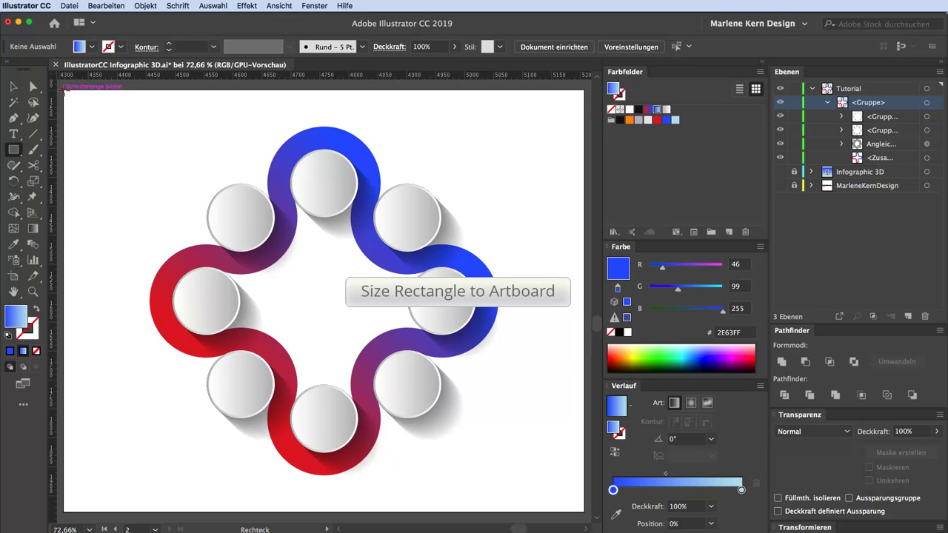
{"action": "mouse_move", "coordinate": [64, 91]}
{"action": "left_mouse_down"}
{"action": "mouse_move", "coordinate": [466, 415]}
{"action": "mouse_move", "coordinate": [563, 509]}
{"action": "mouse_move", "coordinate": [584, 511]}
{"action": "left_mouse_up"}
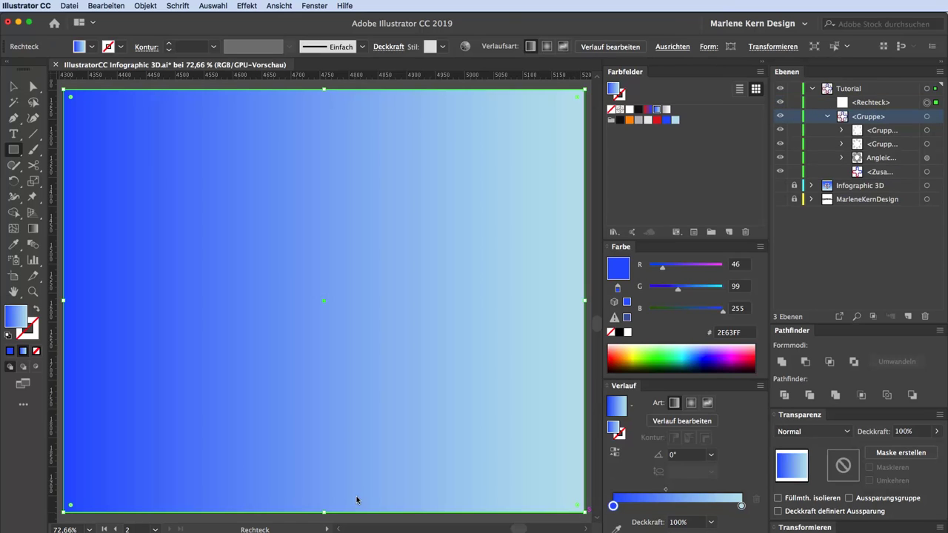
- Run the rectangle's gradient vertically from blue at the top to light blue at the bottom, and move the rectangle below the wavy band in the layer order
{"action": "left_click", "coordinate": [33, 231]}
{"action": "left_click_drag", "start_coordinate": [343, 89], "coordinate": [365, 503]}
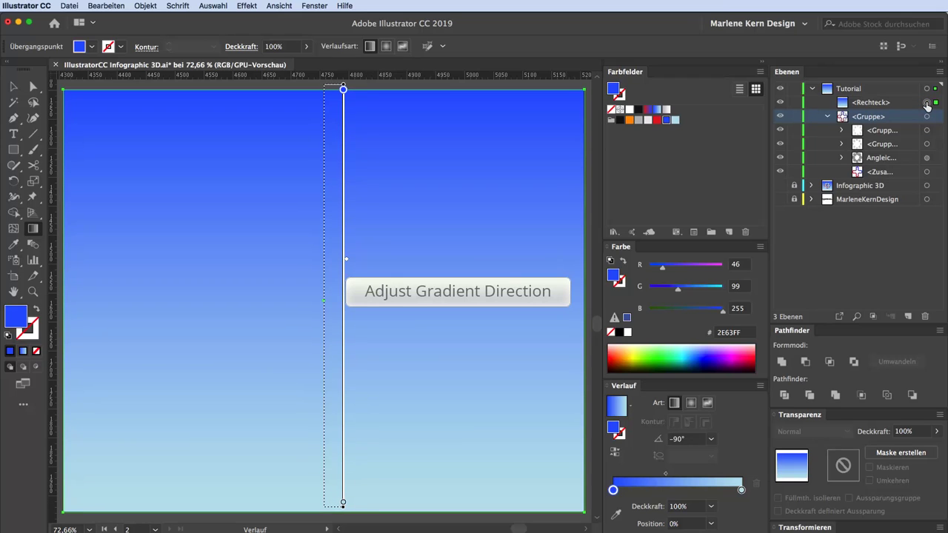
{"action": "left_click_drag", "start_coordinate": [927, 106], "coordinate": [935, 175]}
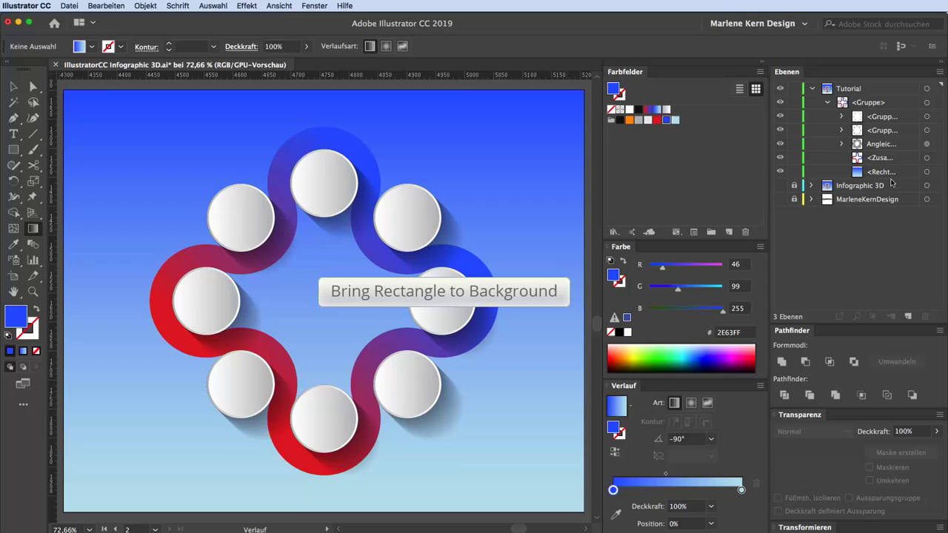